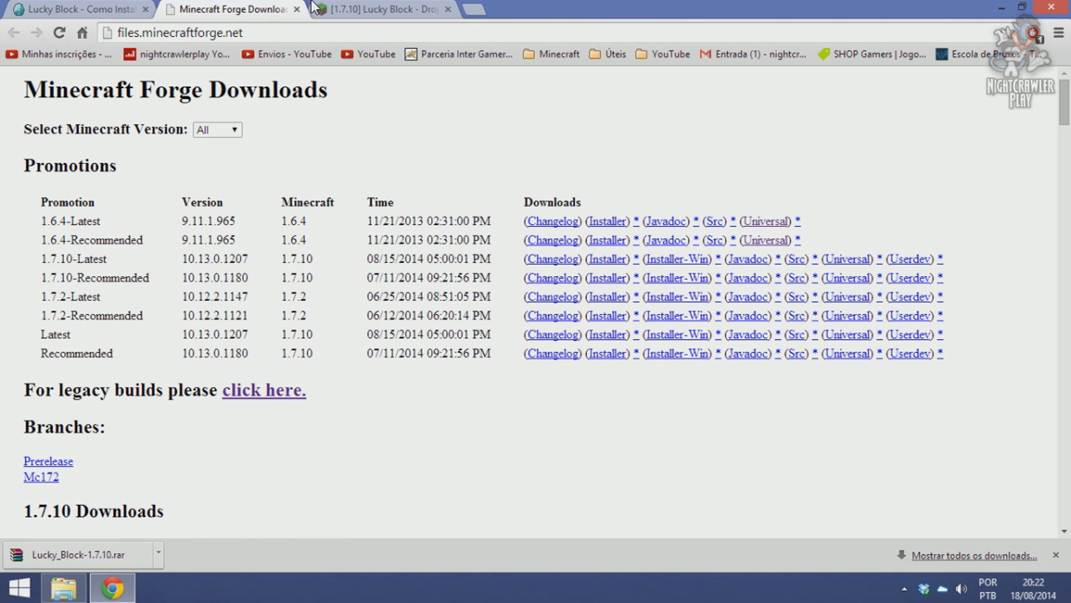
- Close the Forge downloads page and examine the current-version download entry in the official Lucky Block forum topic
click(297, 9)
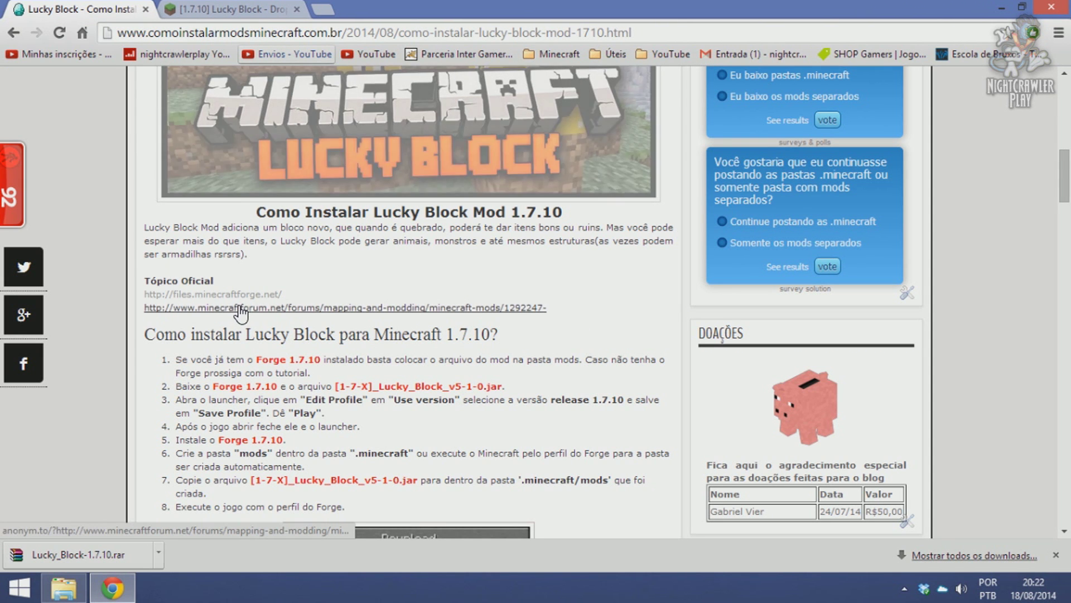
click(329, 307)
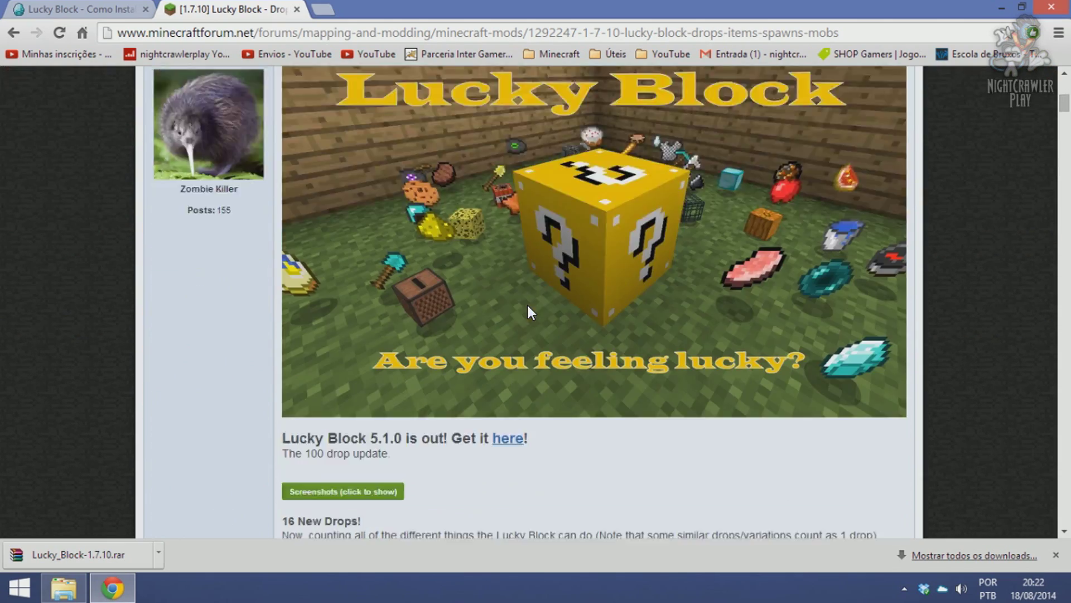
scroll(462, 303, down, 15)
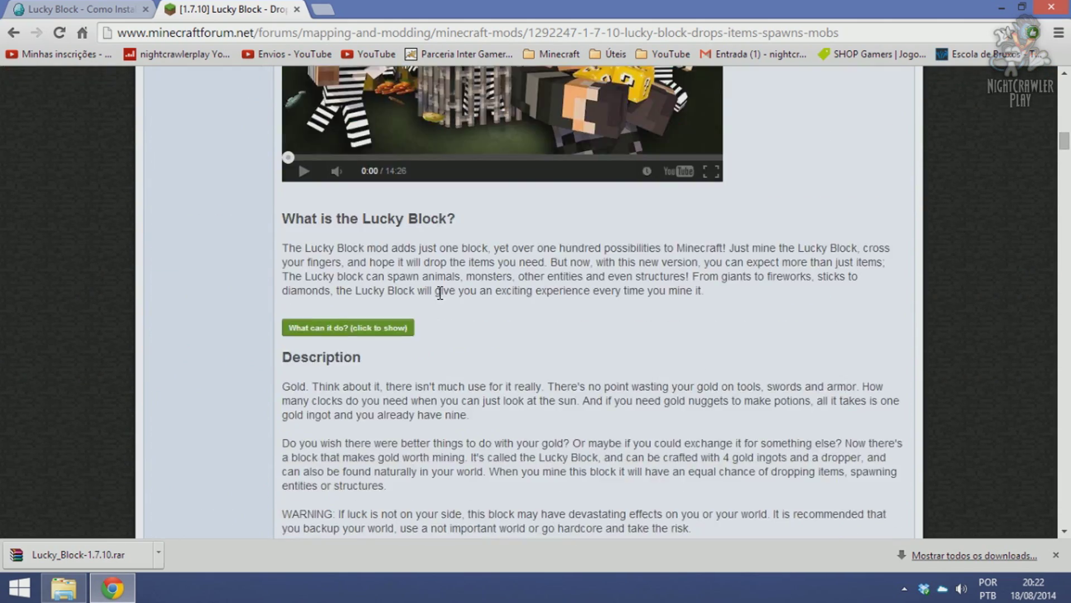
scroll(436, 292, down, 3)
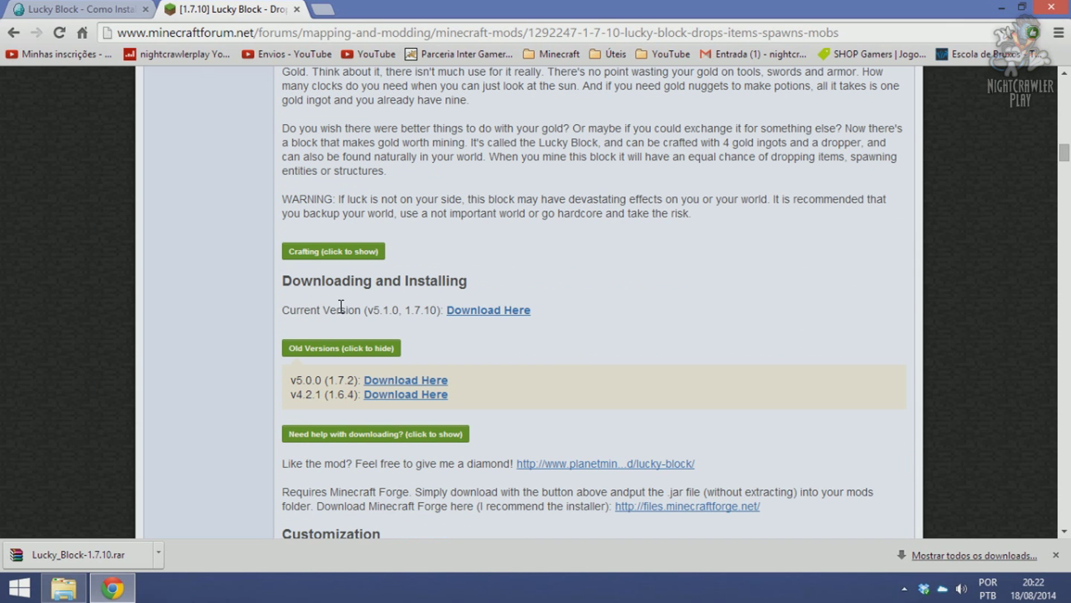
drag(322, 311, 412, 310)
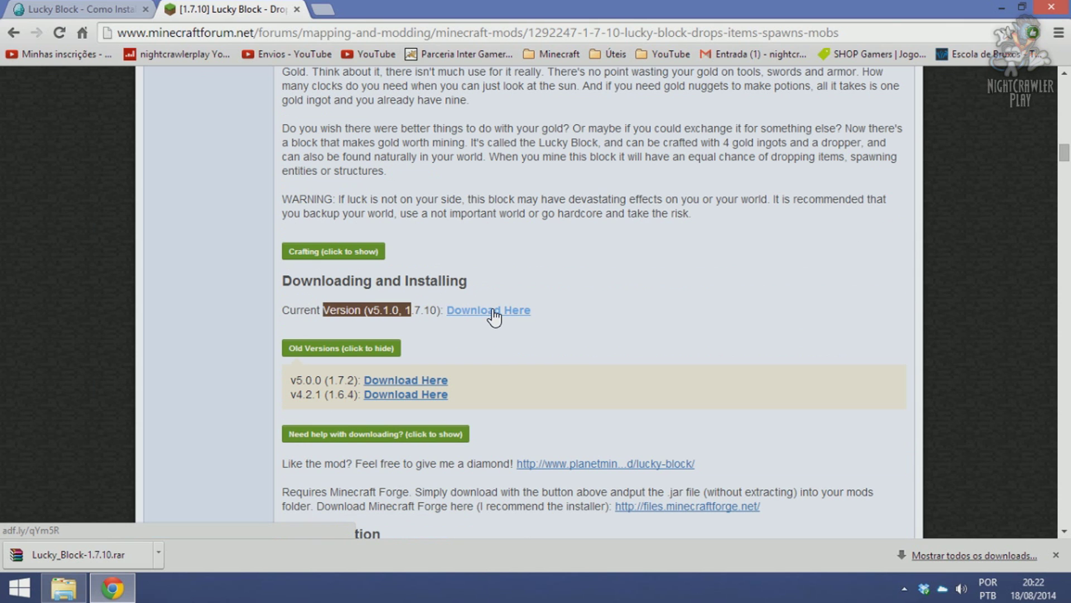
- View the Baixar Mods download page linked in the Lucky Block tutorial article, and close the extra pages
click(96, 8)
scroll(229, 329, down, 3)
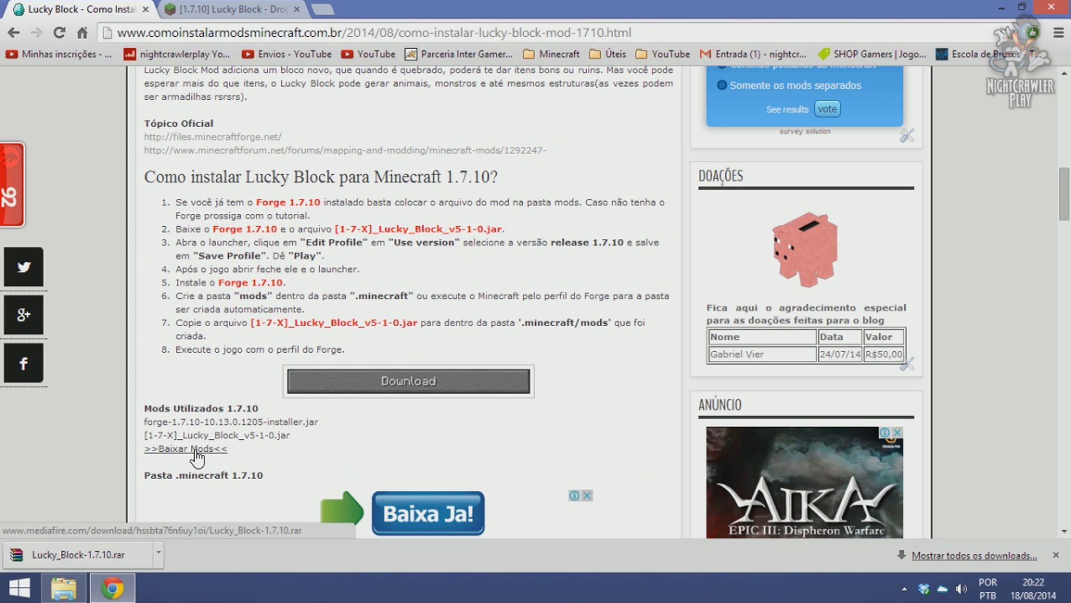
scroll(193, 419, down, 2)
right_click(184, 371)
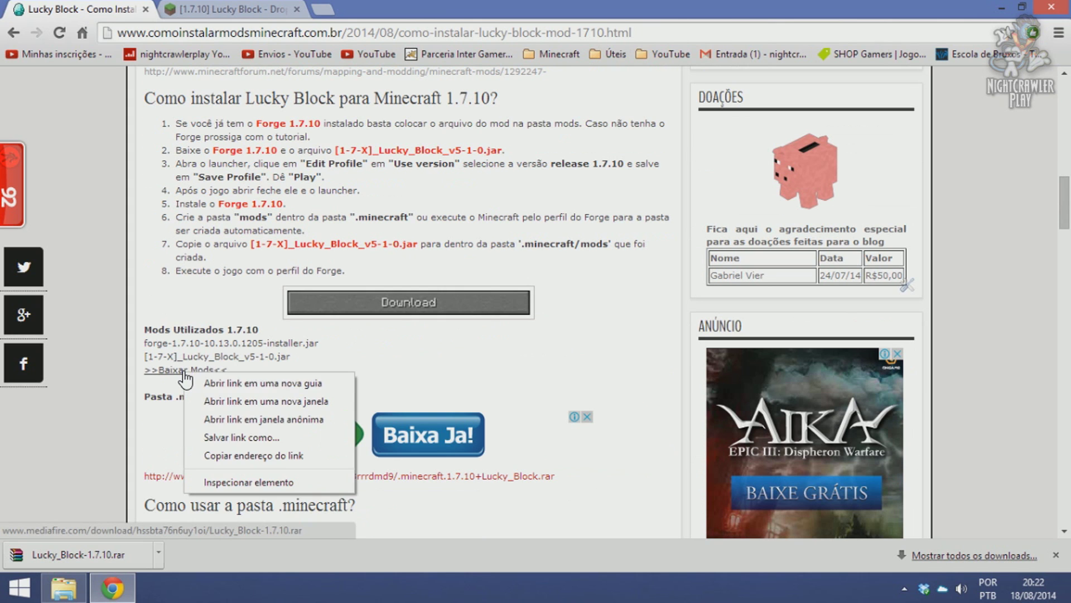
click(200, 376)
click(223, 10)
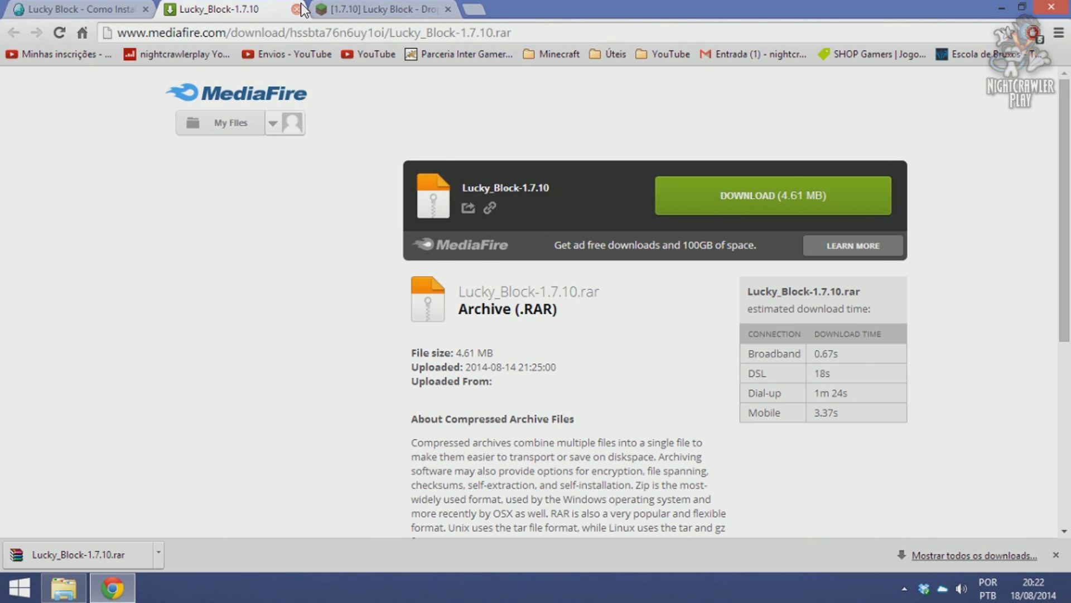
click(297, 8)
click(297, 10)
- Switch to File Explorer, extract Lucky_Block-1.7.10.rar into the Tutoriais Blog folder, and look through the extracted Lucky_Block-1.7.10 folder and its mods subfolder
click(65, 587)
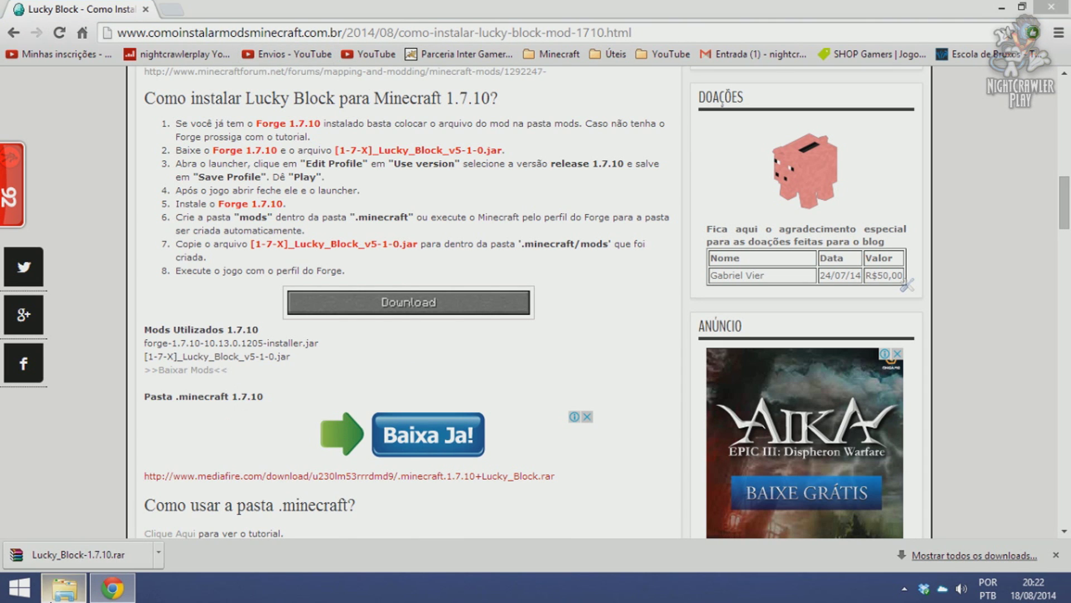
click(200, 237)
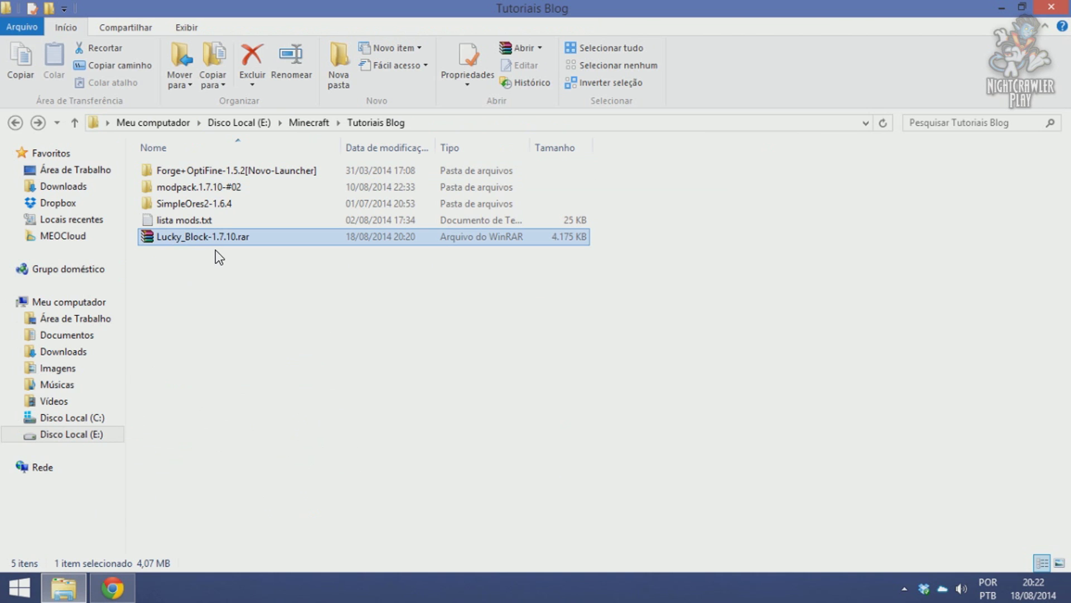
right_click(192, 237)
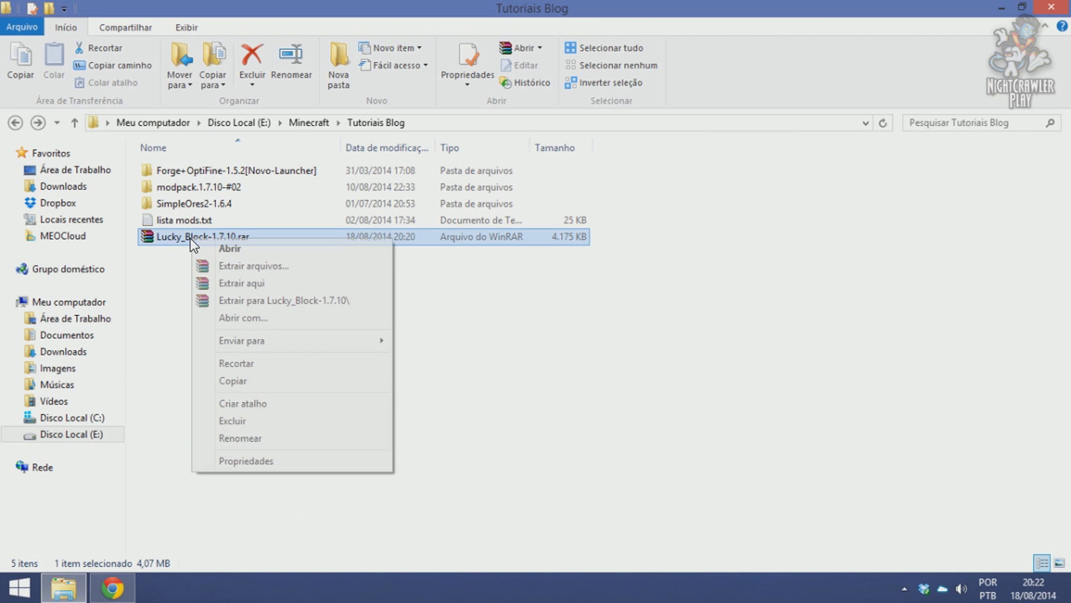
click(238, 286)
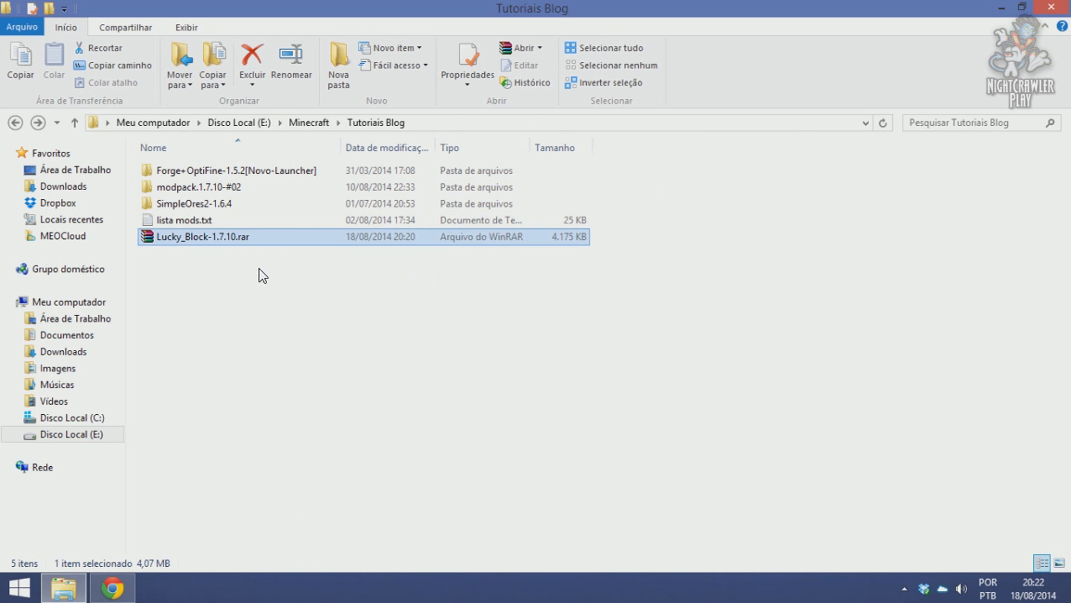
click(185, 187)
double_click(186, 188)
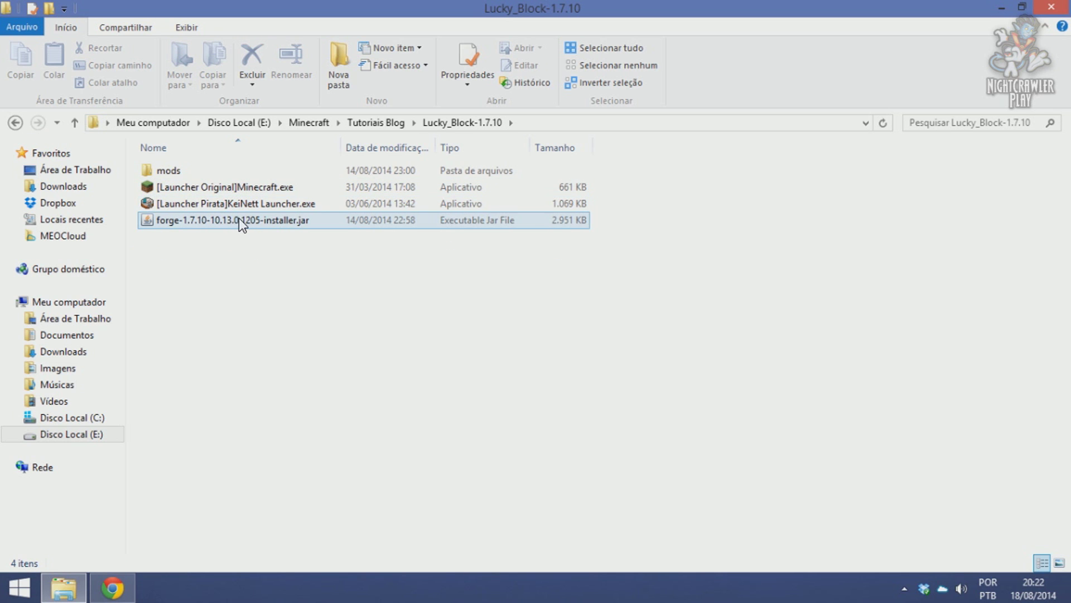
double_click(175, 169)
click(15, 122)
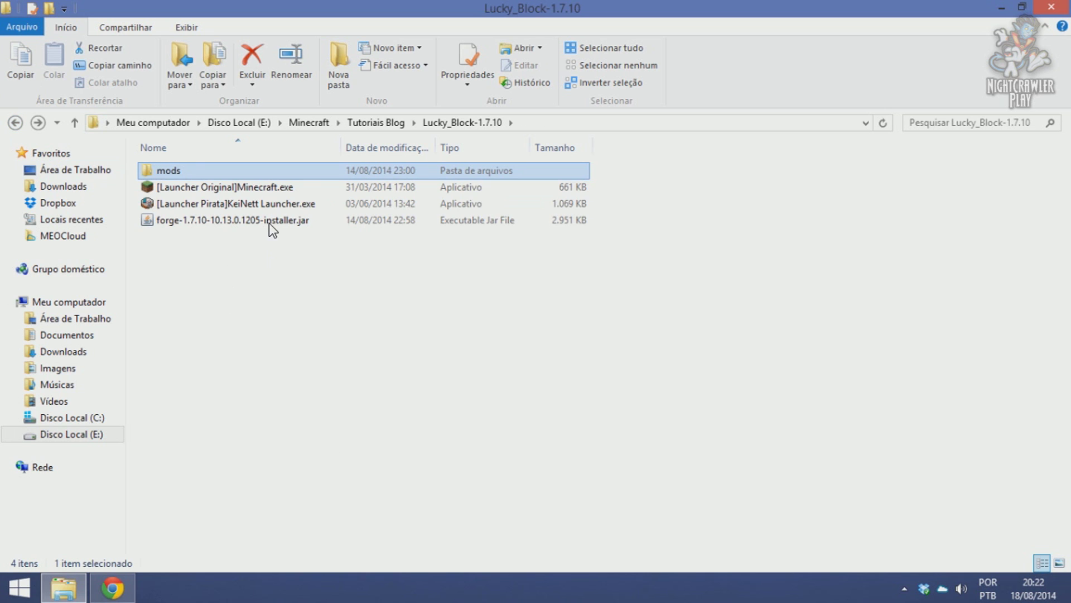
- Run [Launcher Pirata]KeiNett Launcher.exe, allow it past the security warning, and enter with the existing user account
click(265, 206)
double_click(257, 203)
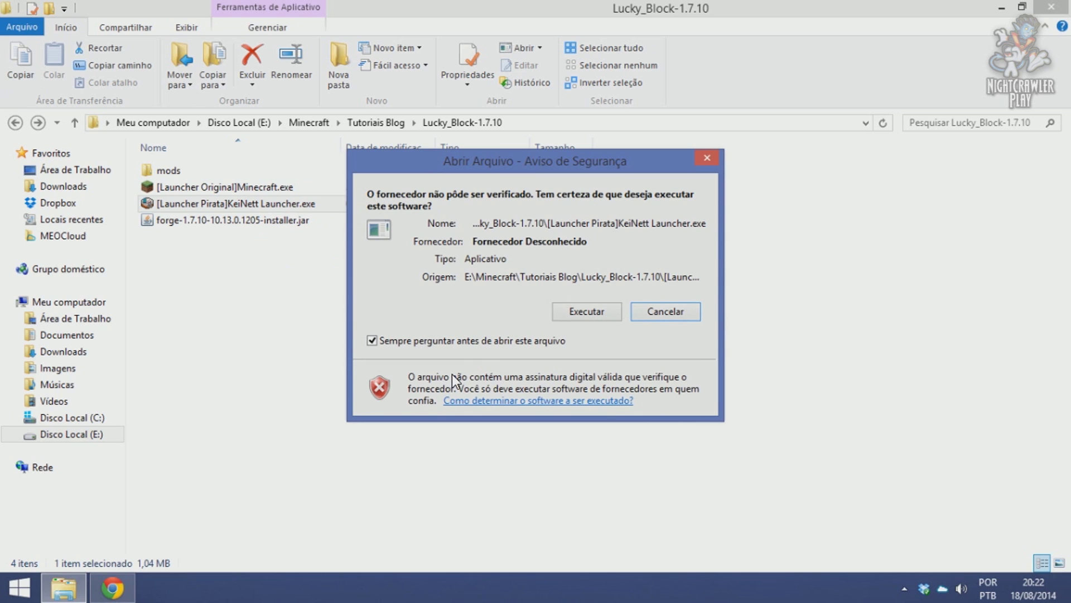
click(586, 312)
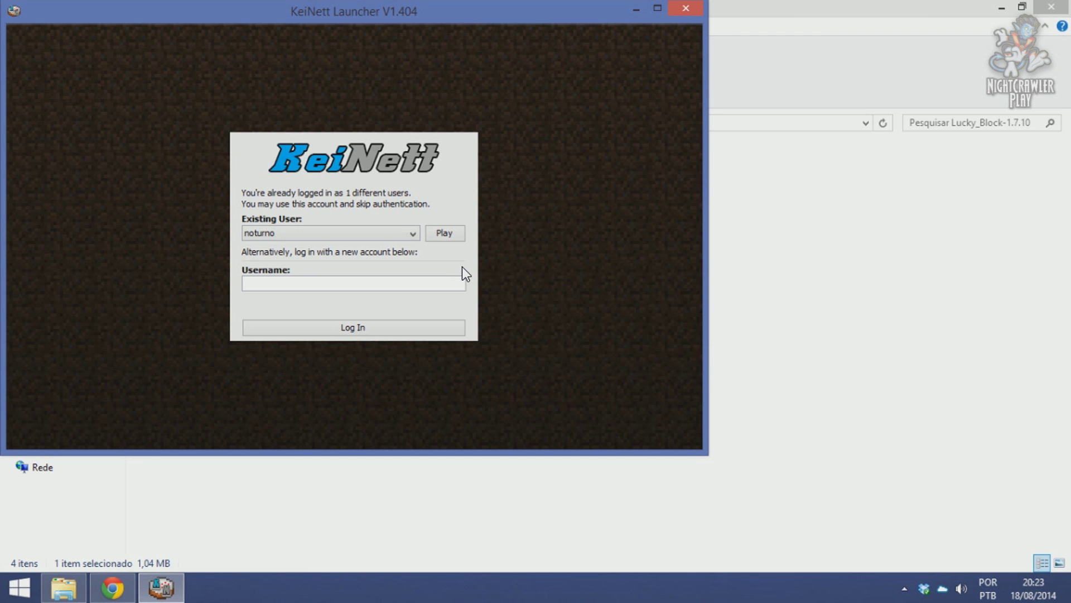
click(447, 235)
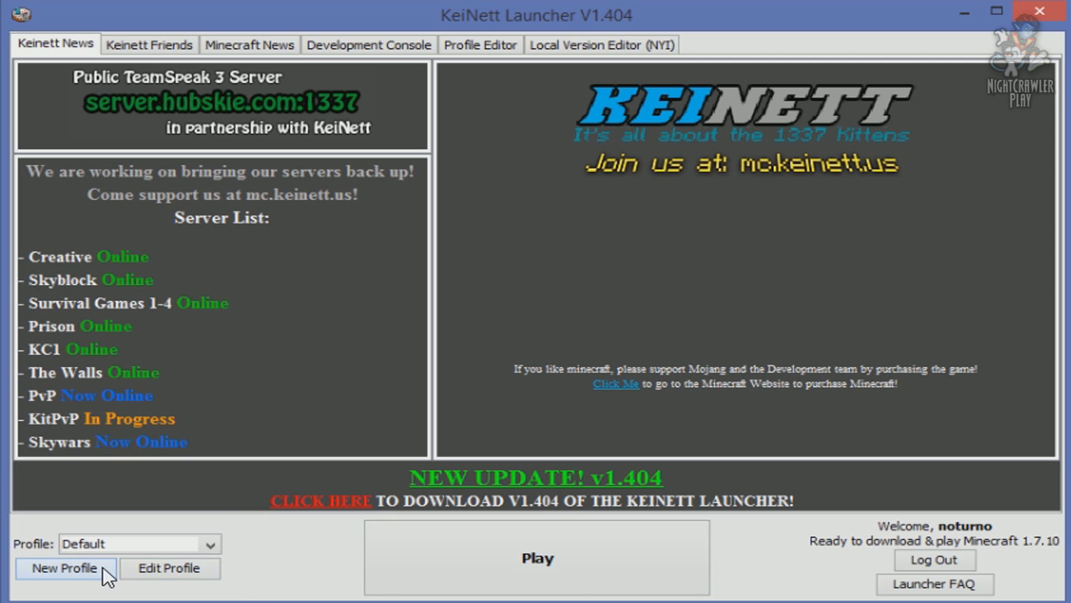
- Create a launcher profile named 1.7.10 that uses release 1.7.10, and run the game once with it before quitting
click(86, 567)
drag(576, 197, 337, 197)
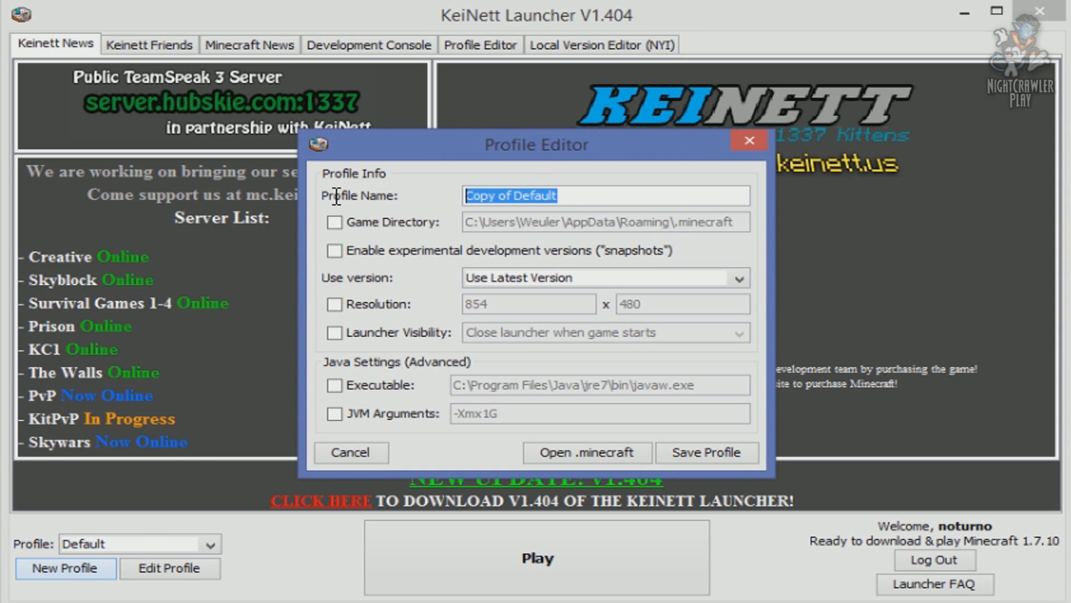
text(1.7.10)
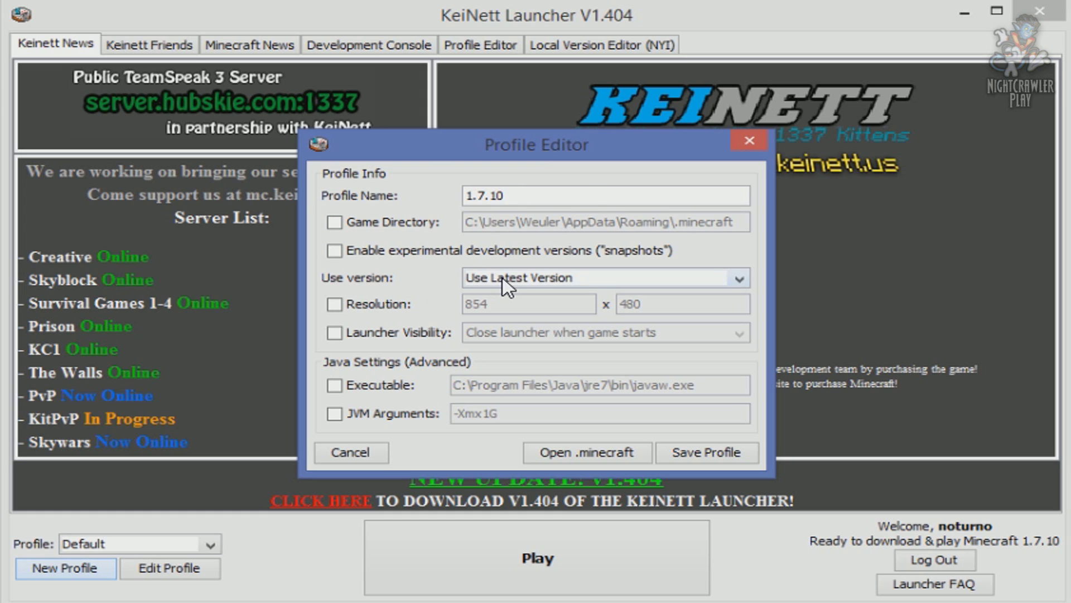
click(539, 277)
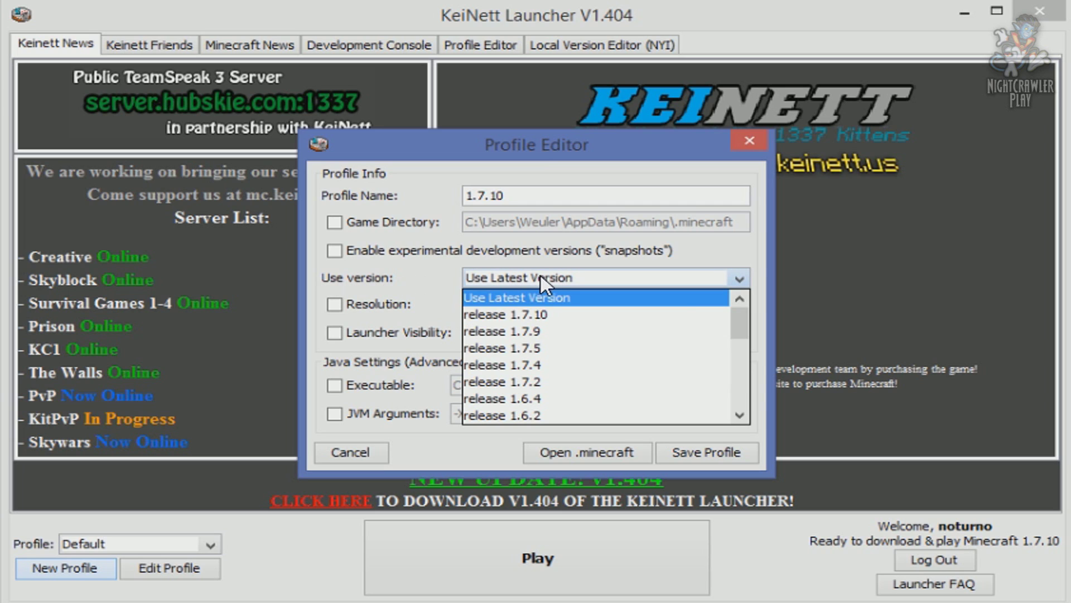
click(523, 313)
click(703, 452)
click(574, 562)
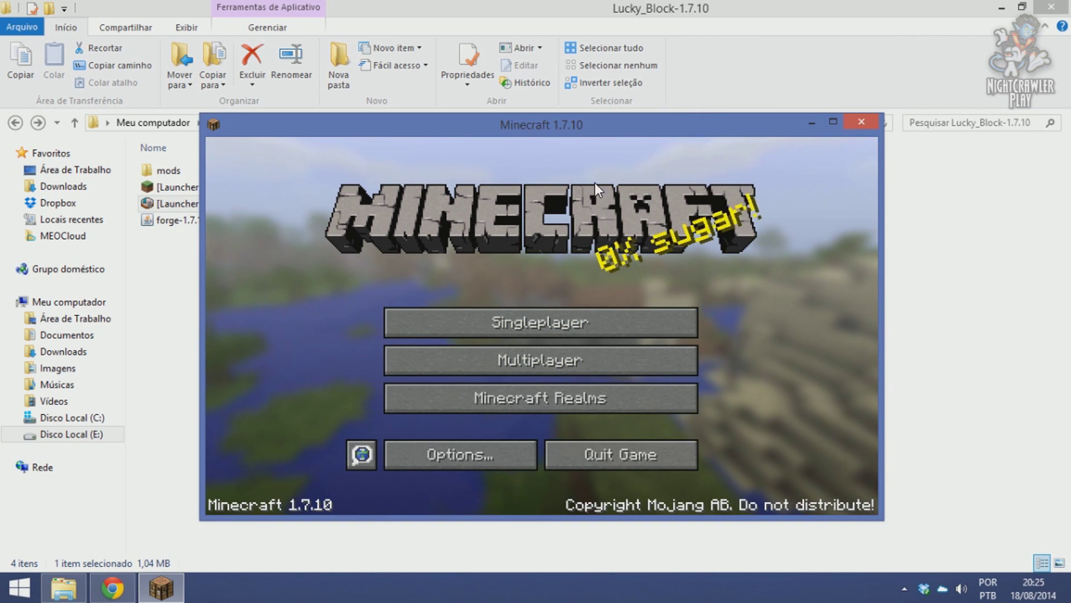
click(654, 458)
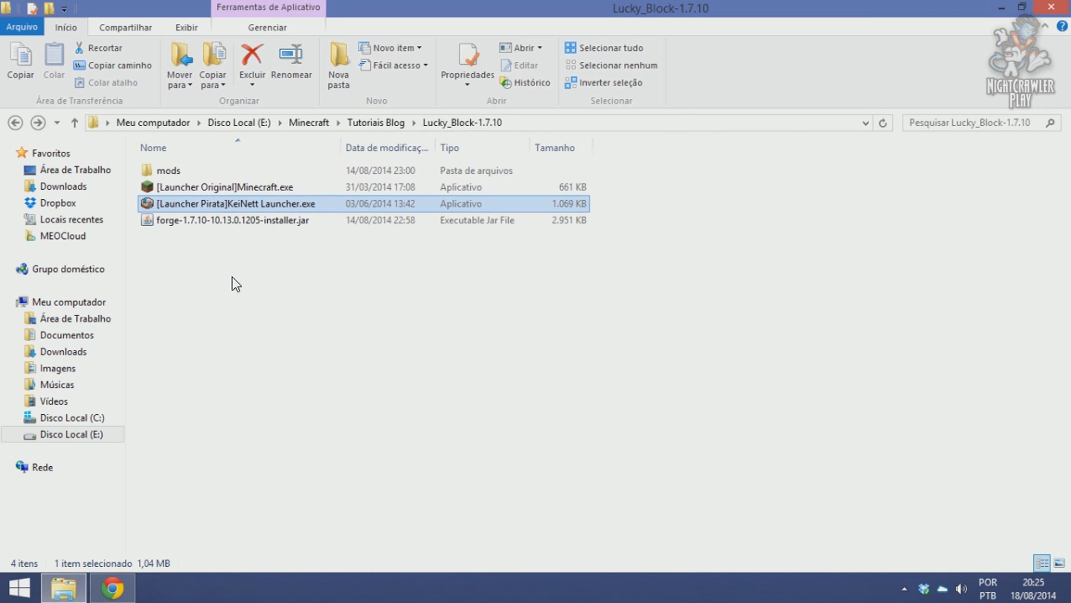
- Install the Forge client into the .minecraft folder with forge-1.7.10-10.13.0.1205-installer.jar
double_click(226, 224)
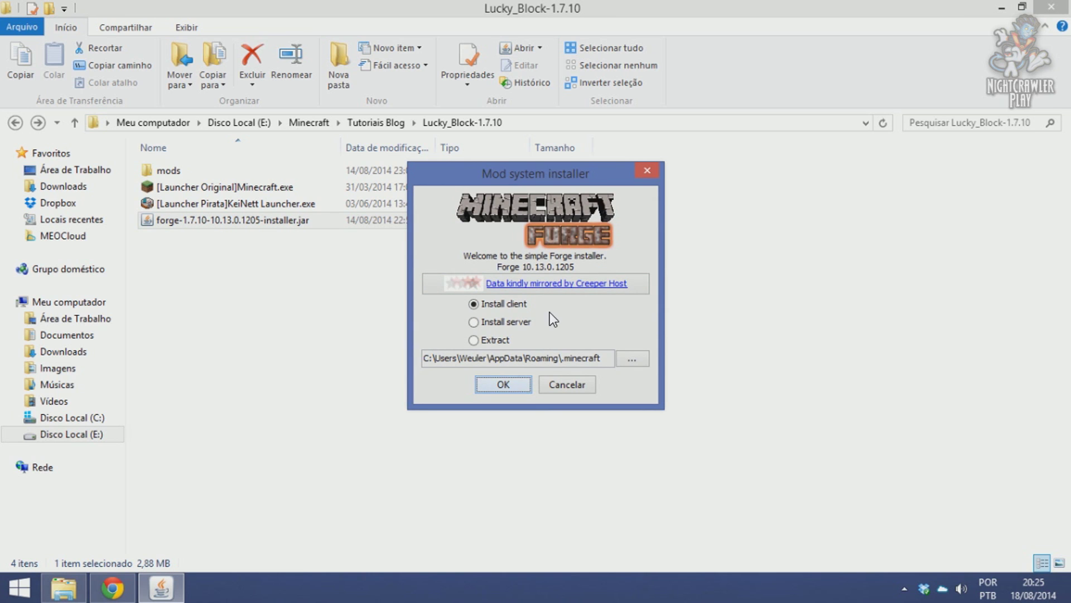
click(473, 305)
click(518, 387)
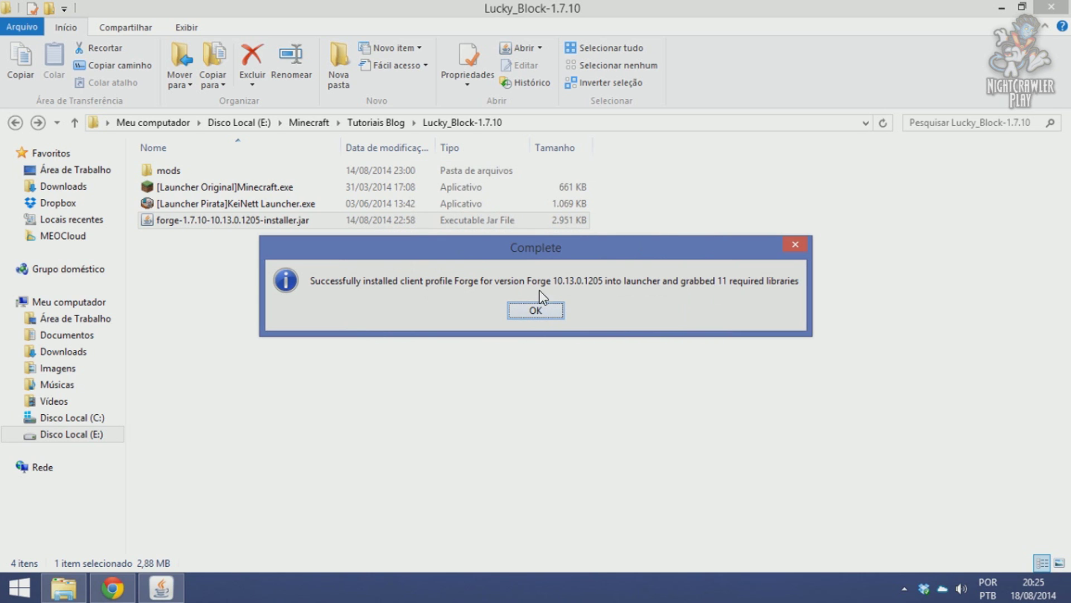
click(542, 308)
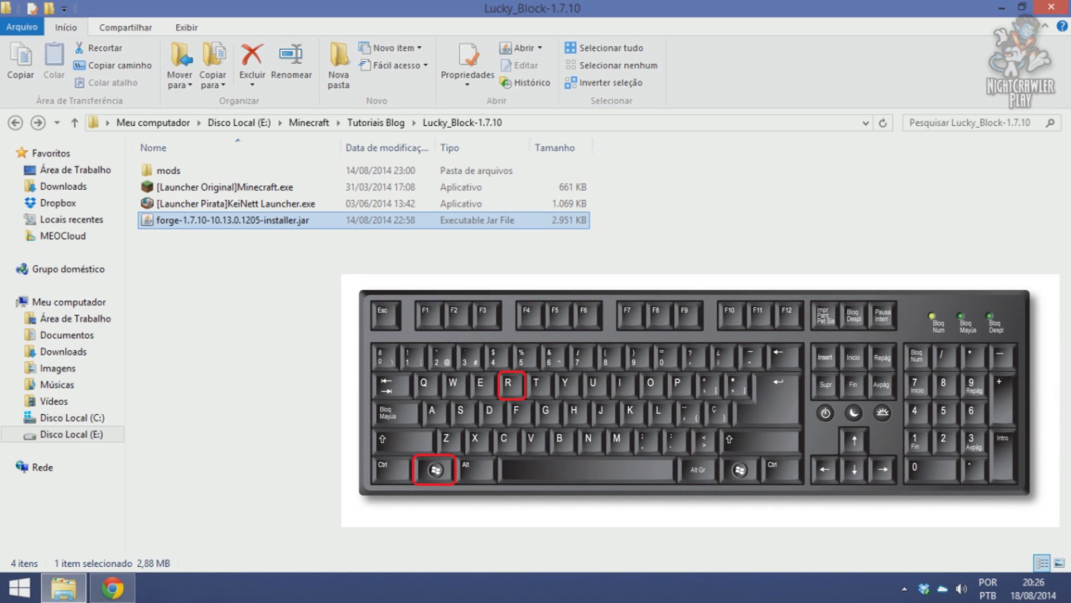
- Open the .minecraft folder inside the %appdata% directory
key(super+r)
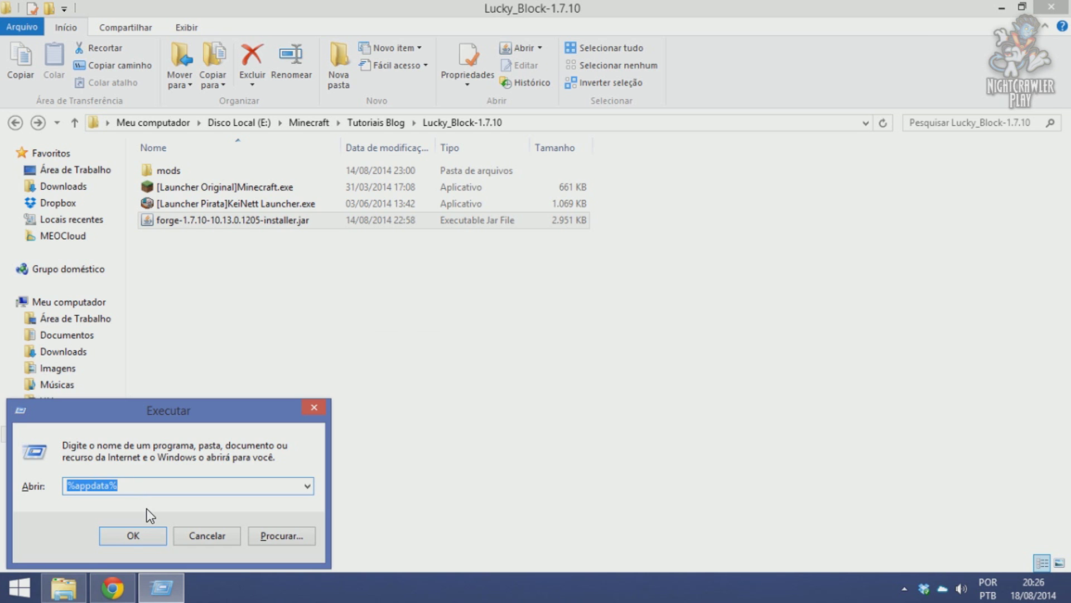
click(137, 534)
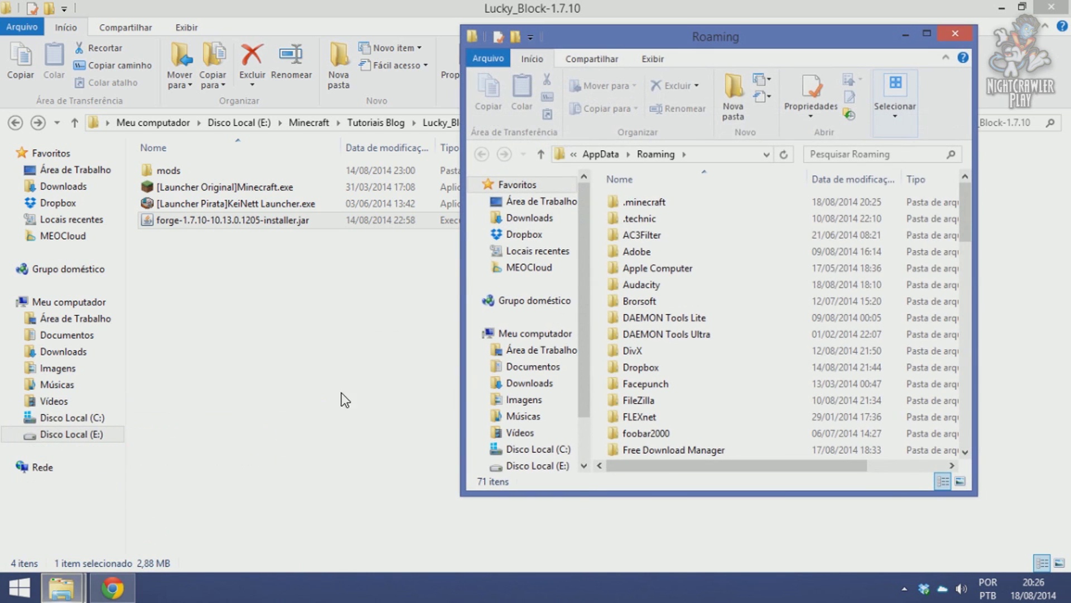
double_click(639, 202)
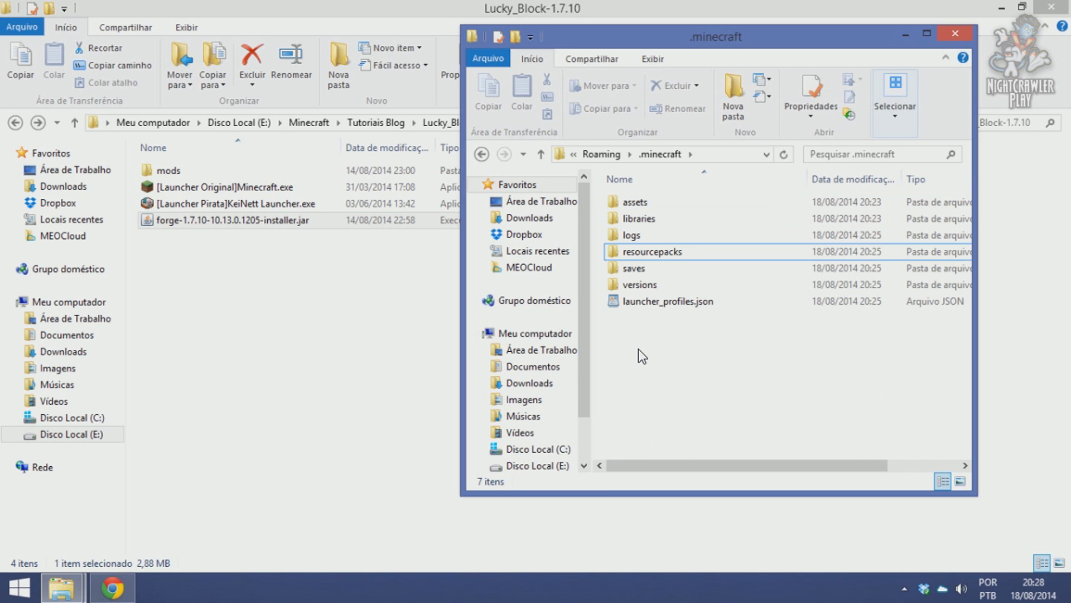
- Create a new folder named mods in the .minecraft folder
right_click(642, 355)
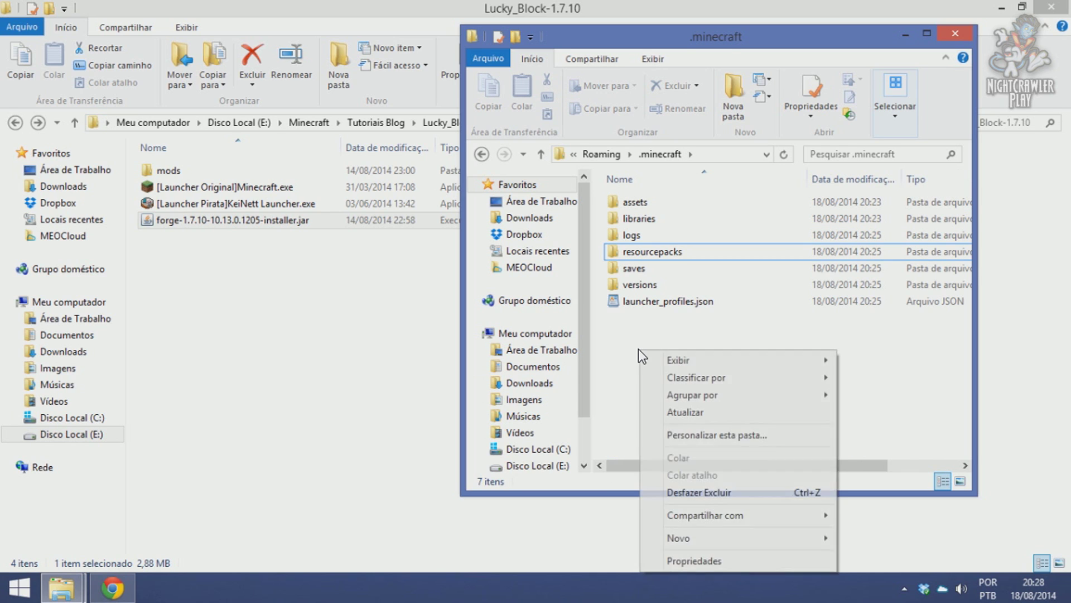
mouse_move(779, 539)
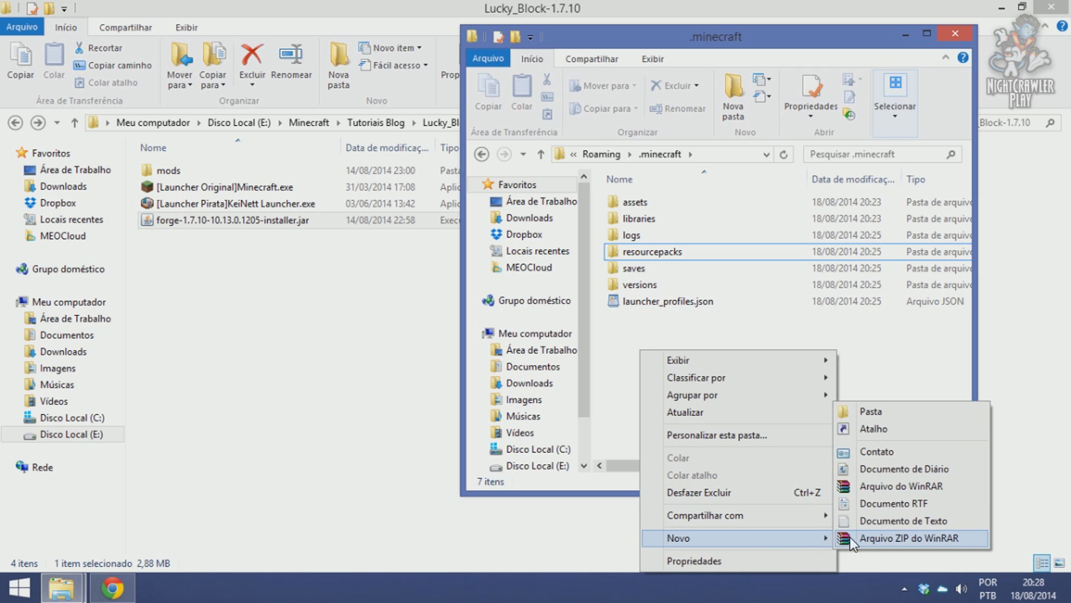
click(877, 412)
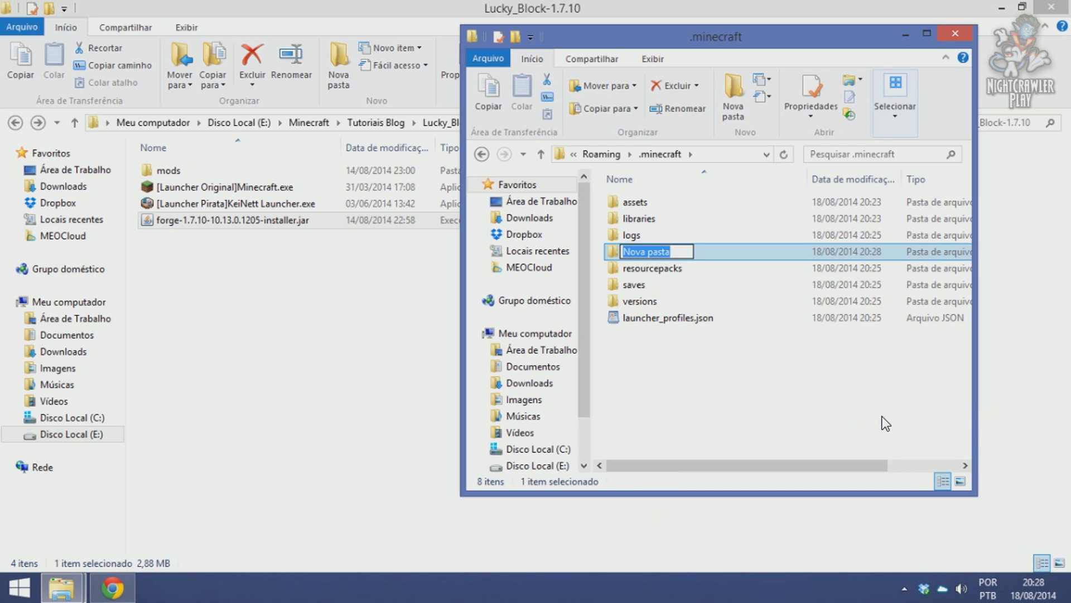
text(mods)
key(Return)
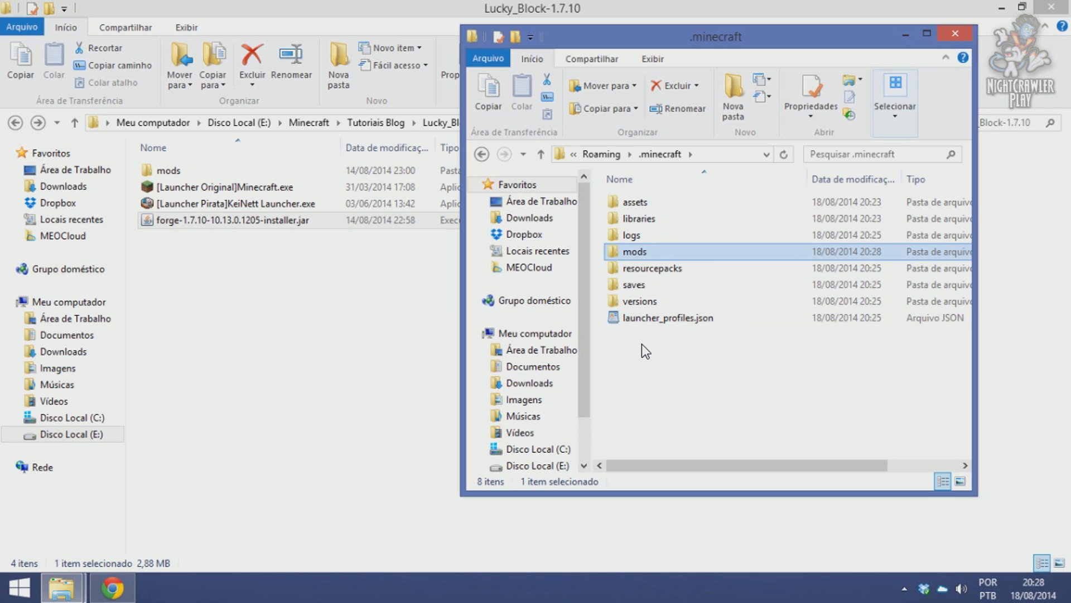
- Open the new mods folder inside .minecraft
click(667, 352)
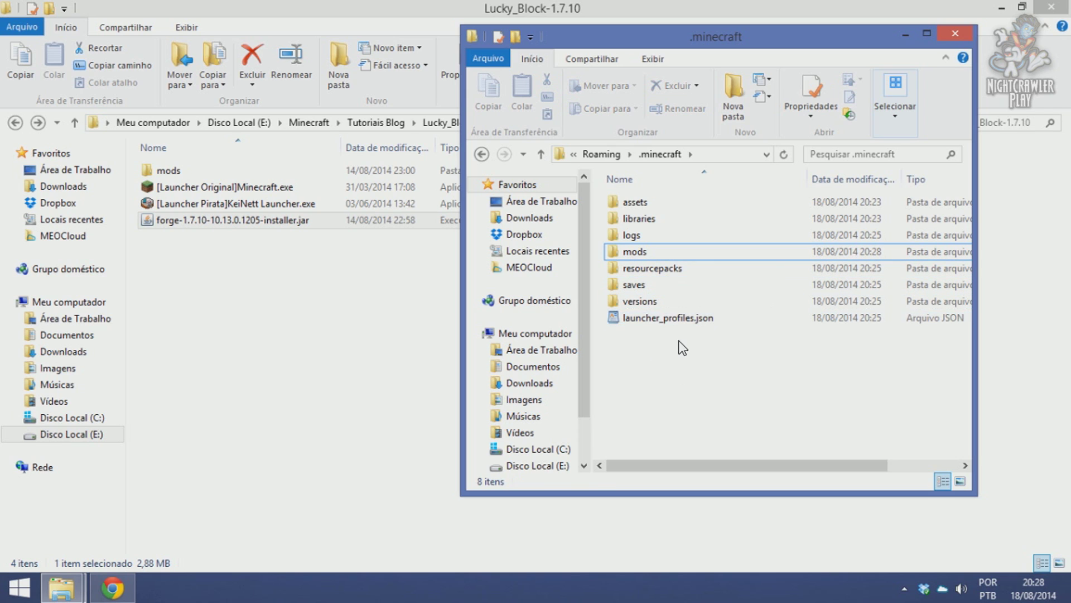
right_click(640, 355)
mouse_move(742, 319)
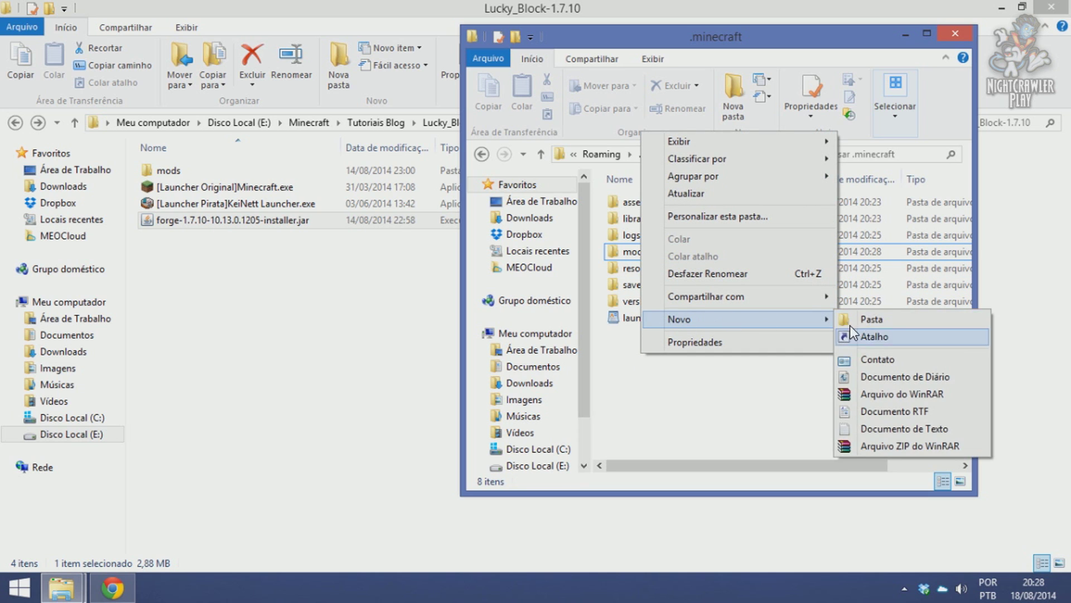
click(658, 244)
double_click(637, 245)
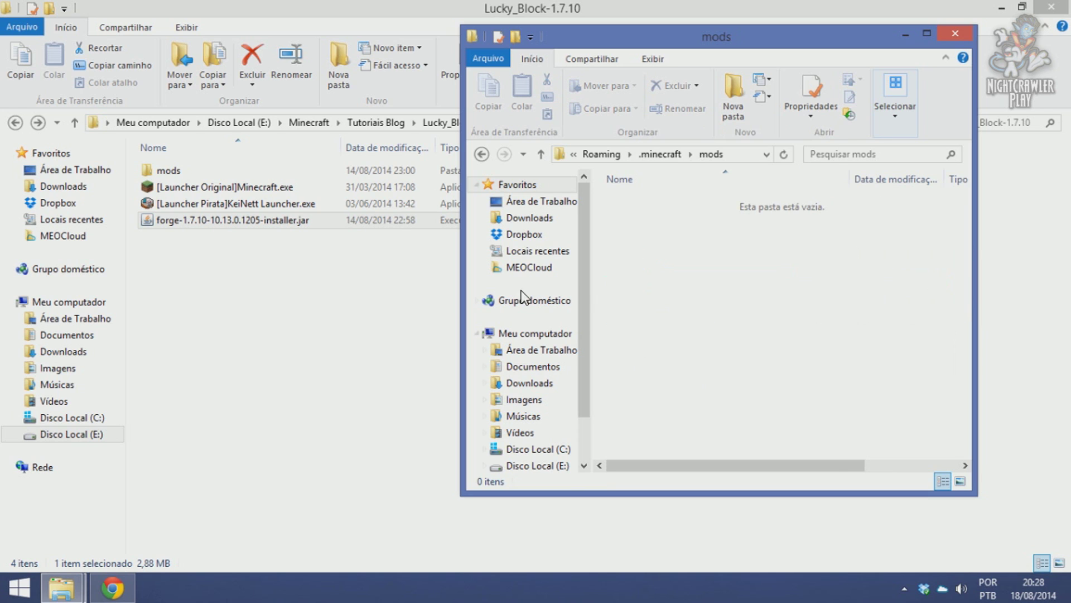
- Copy [1-7-X]_Lucky_Block_v5-1-0.jar from the mods folder in Lucky_Block-1.7.10 into the .minecraft mods folder
double_click(193, 173)
click(202, 173)
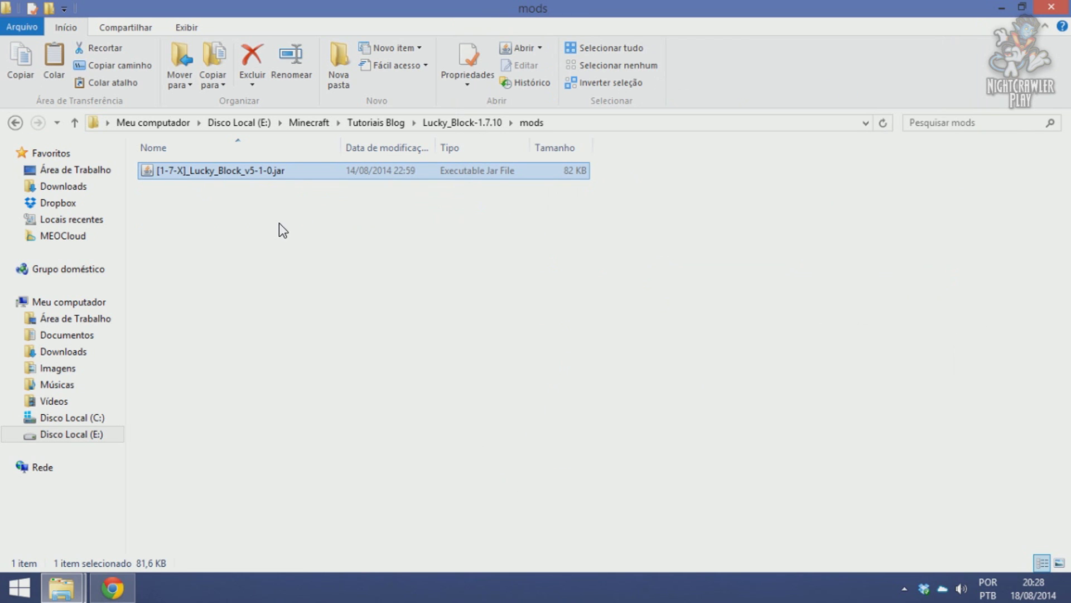
mouse_move(61, 588)
click(169, 512)
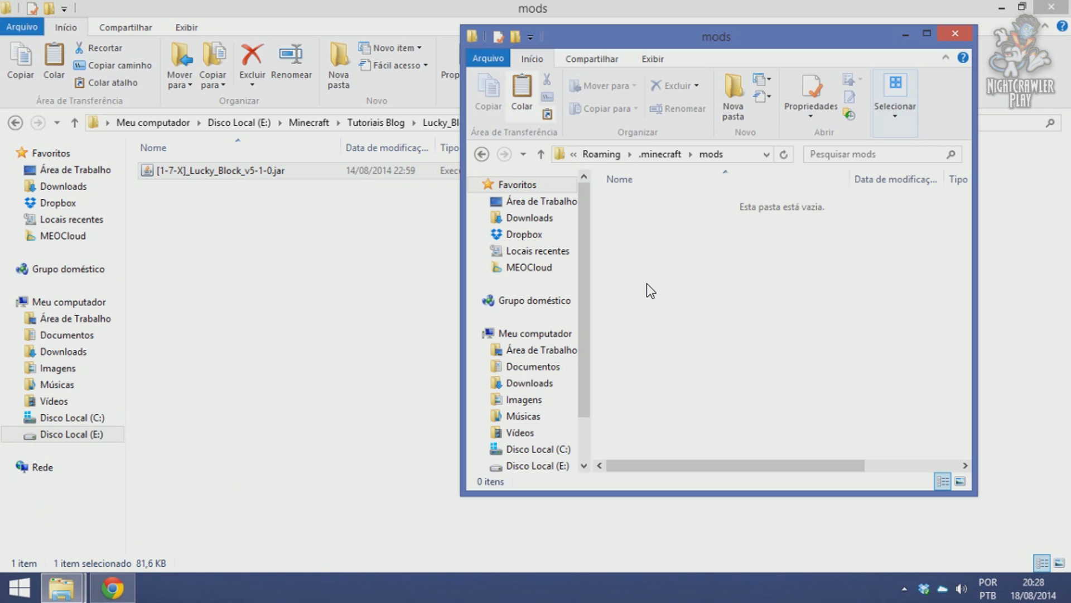
key(ctrl+v)
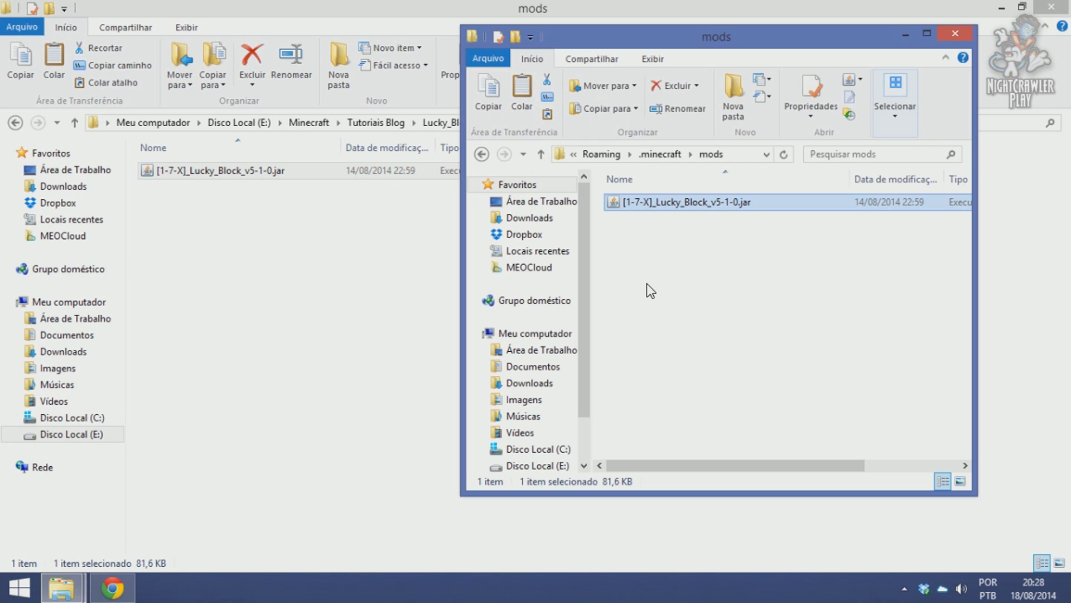
- Return to the Lucky_Block-1.7.10 folder, start the KeiNett Launcher from it and log in with the existing user
click(483, 154)
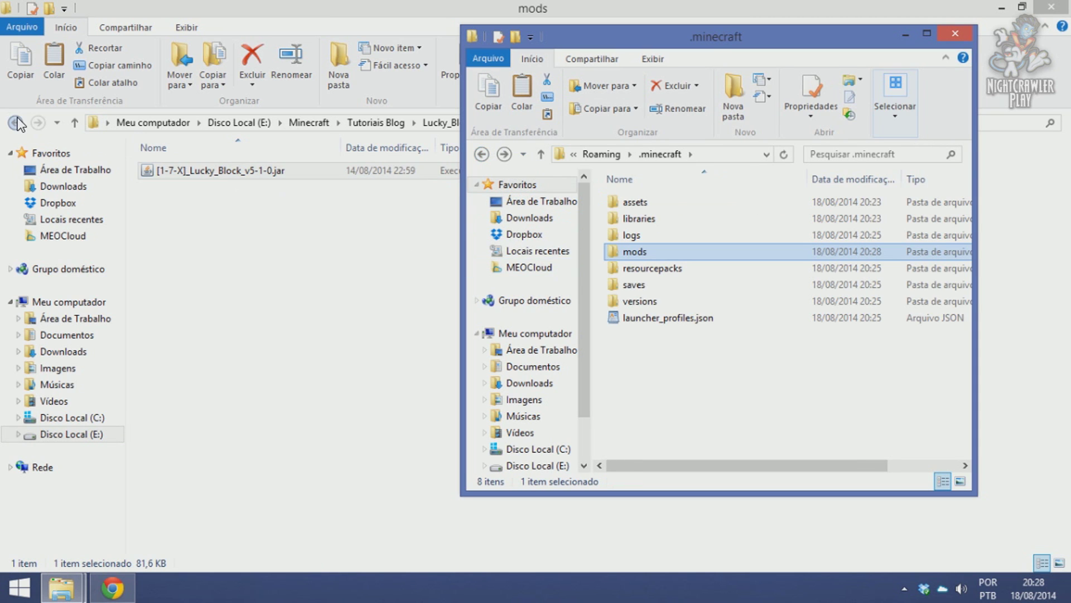
click(17, 123)
double_click(208, 203)
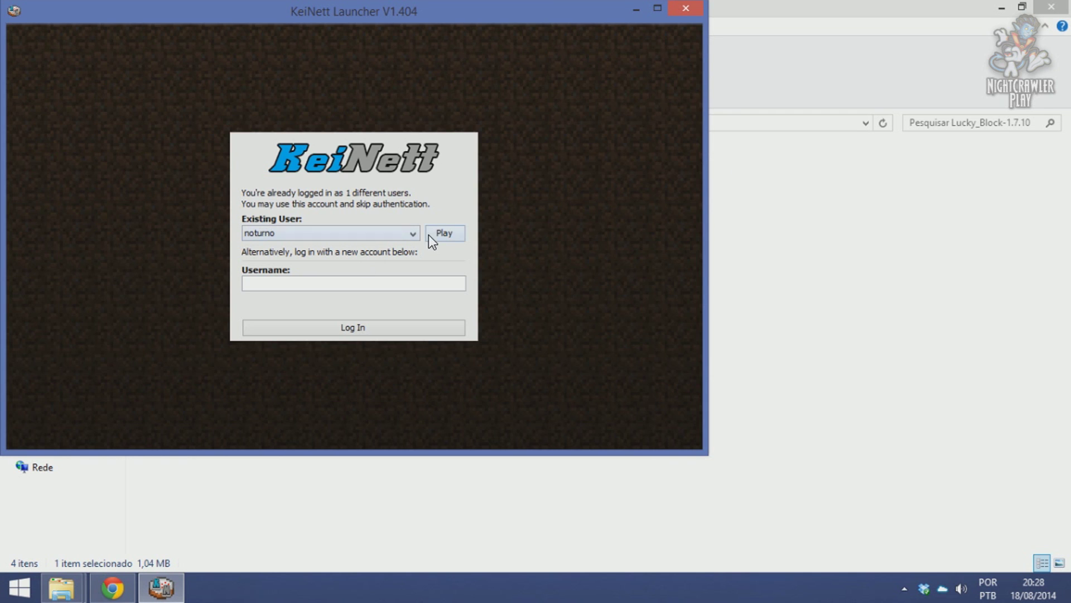
click(443, 233)
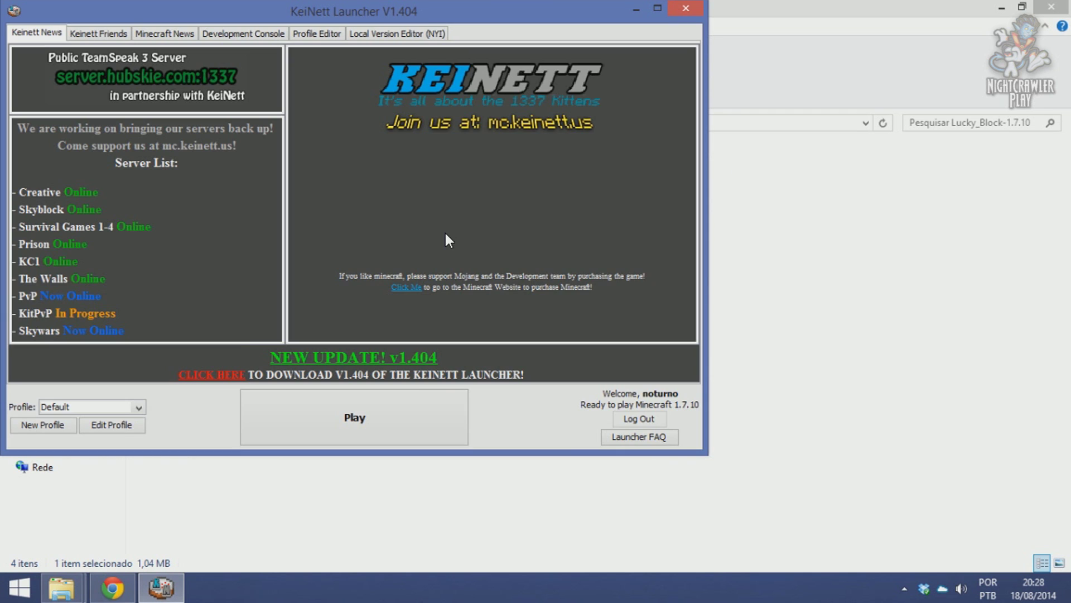
- Start Minecraft with the Forge profile, logging in again as the existing user, and maximize the game window
click(139, 407)
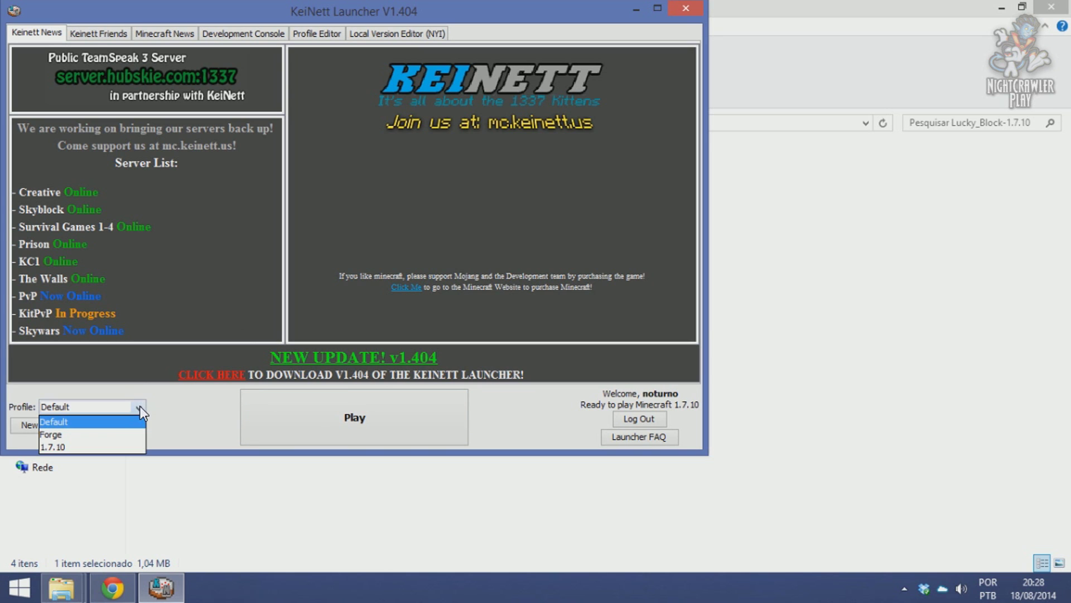
click(95, 434)
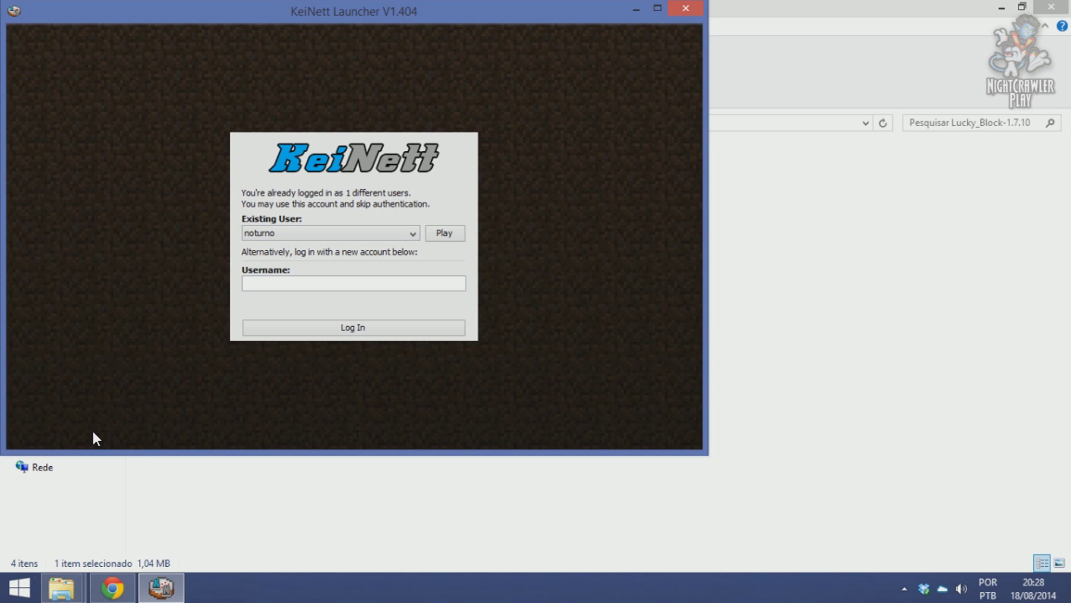
click(445, 234)
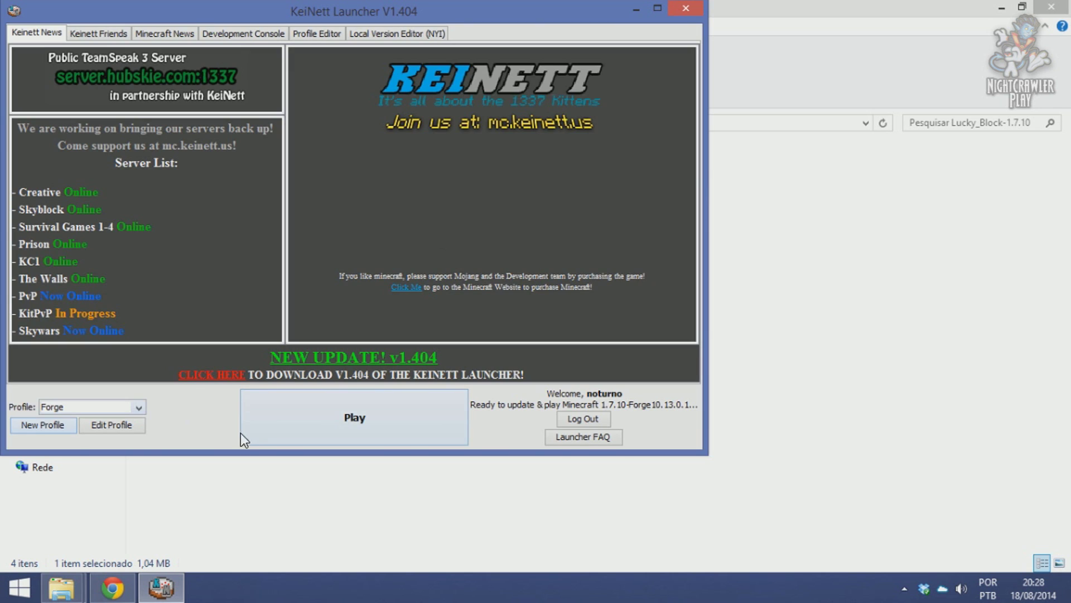
click(379, 420)
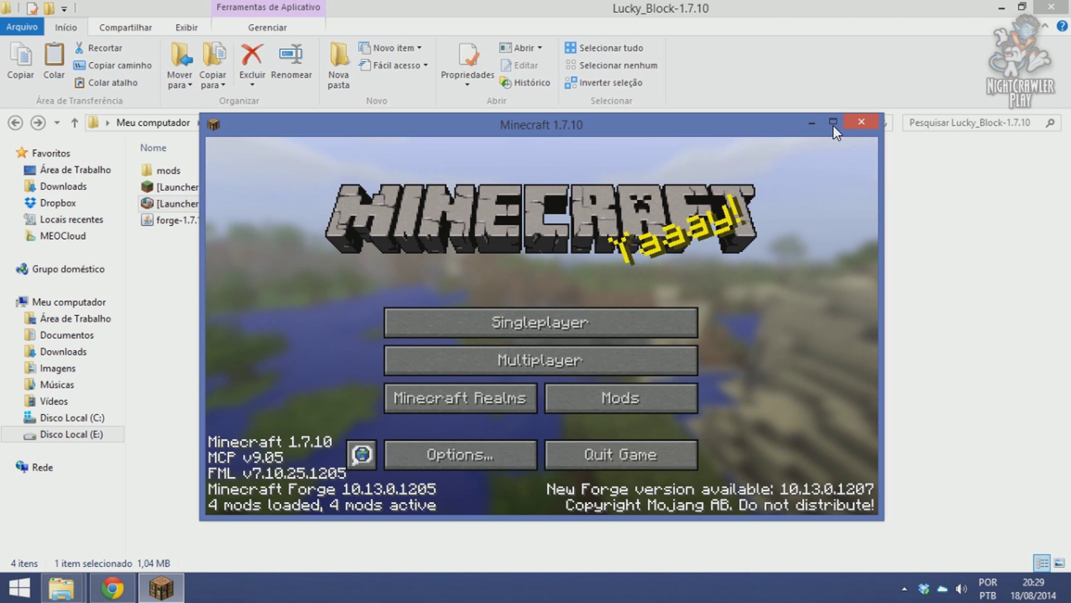
click(832, 122)
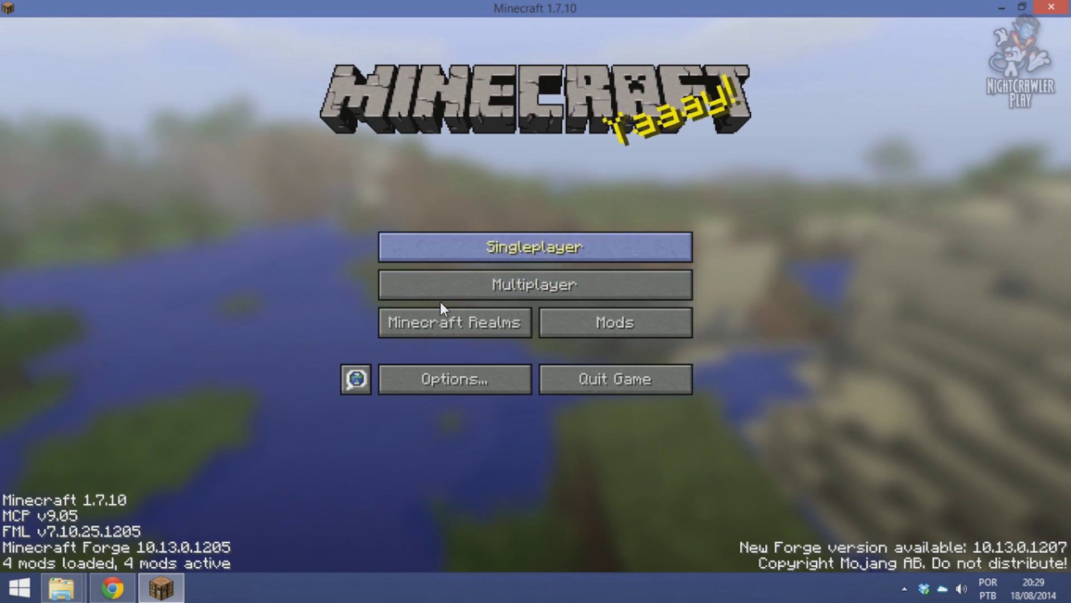
- Create a new singleplayer world named New World in Creative game mode
click(476, 241)
click(633, 508)
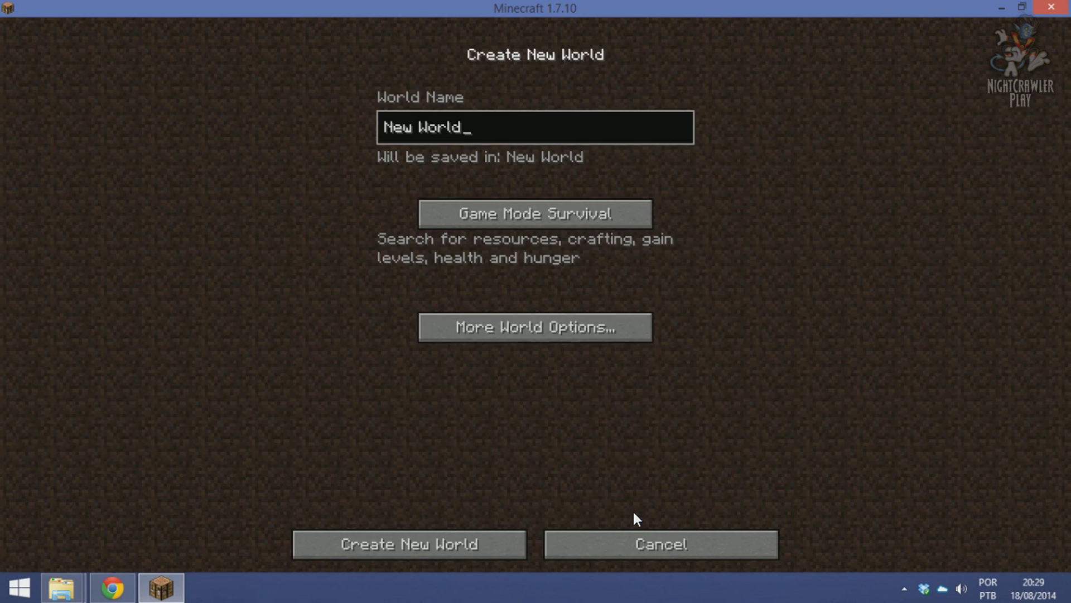
click(530, 215)
click(459, 547)
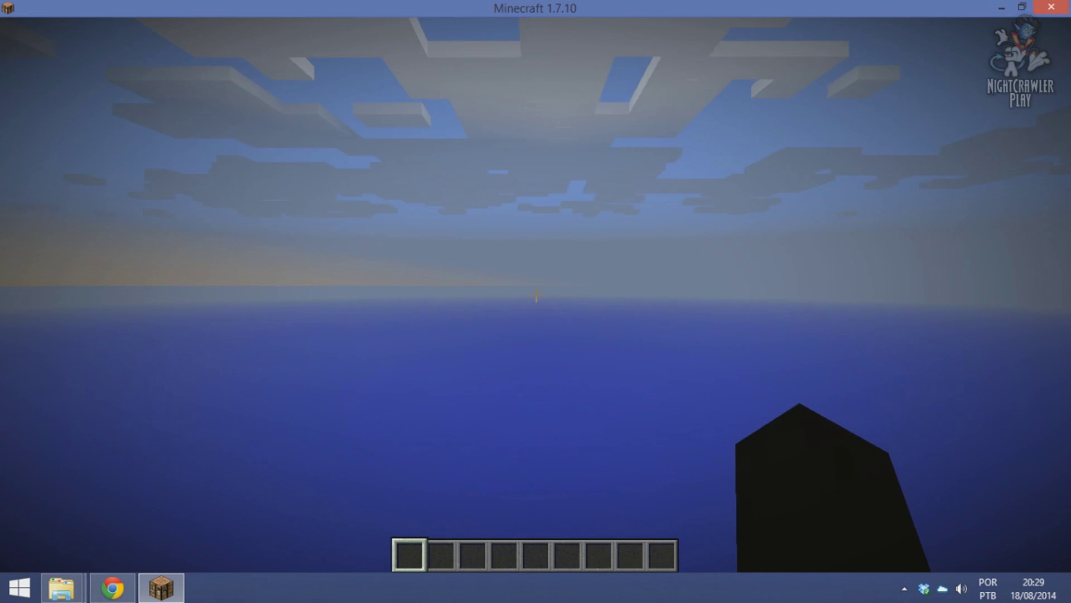
- Turn the music volume all the way down and lower the master volume in the game's sound options
key(Escape)
click(486, 295)
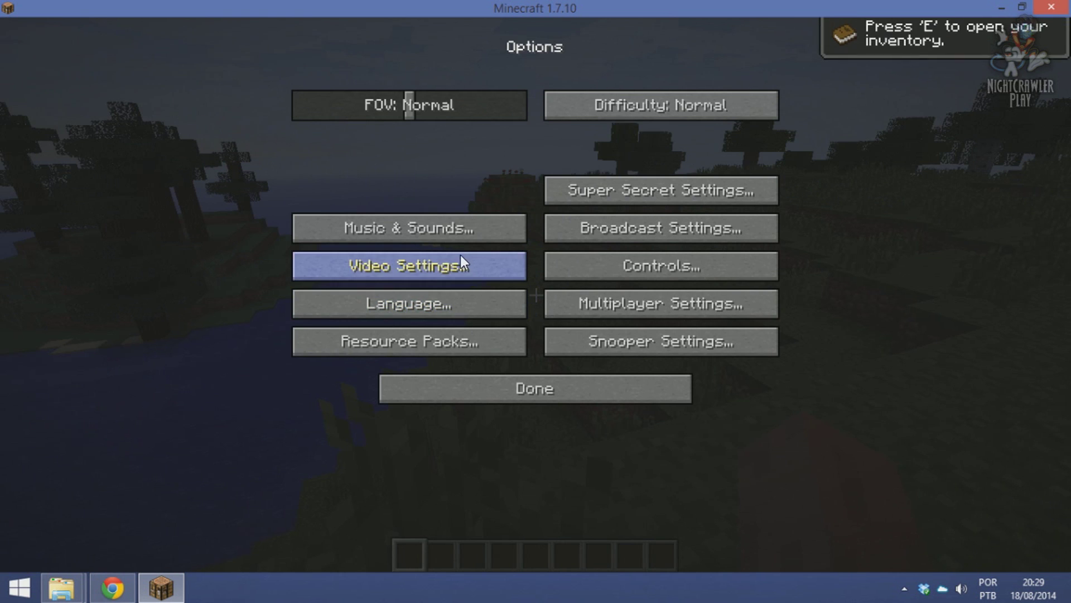
click(455, 228)
drag(436, 147, 295, 142)
click(512, 104)
drag(495, 105, 463, 105)
click(544, 395)
click(543, 395)
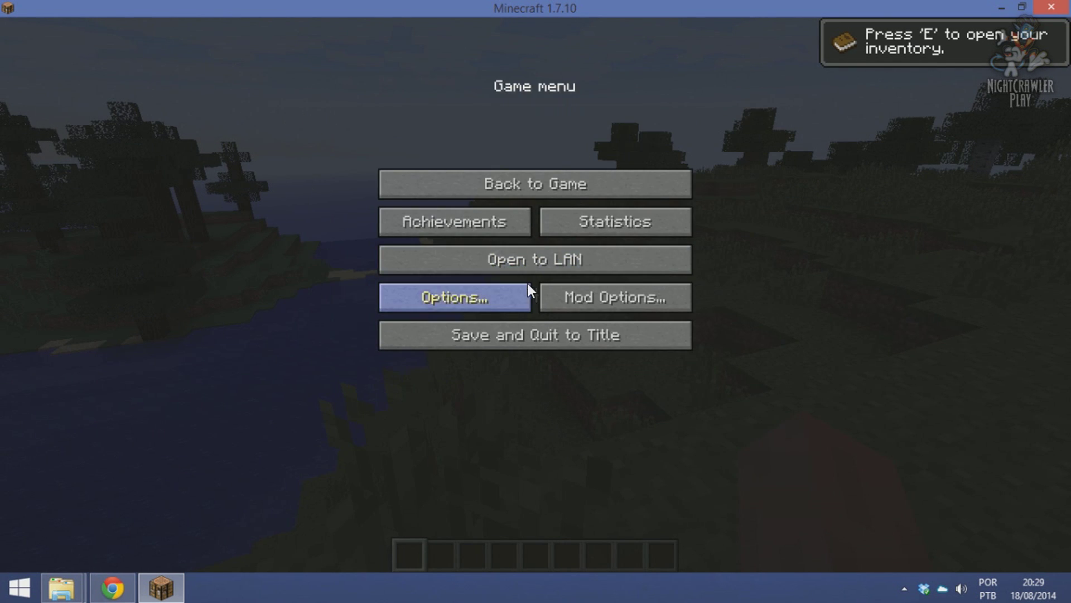
- Adjust the game's video settings, raising the brightness to its maximum, and return to the world
click(486, 297)
click(472, 250)
click(440, 99)
click(643, 93)
drag(649, 123, 776, 127)
drag(482, 247, 530, 246)
click(596, 545)
key(Escape)
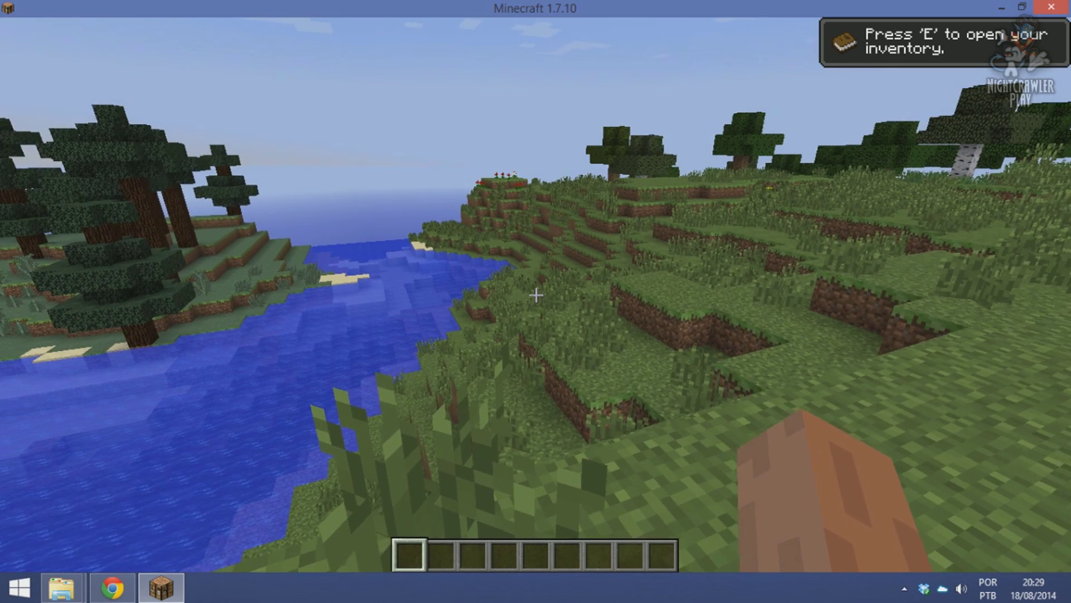
- Fly over the terrain and find the Lucky Block among the building blocks of the creative inventory
mouse_move(537, 295)
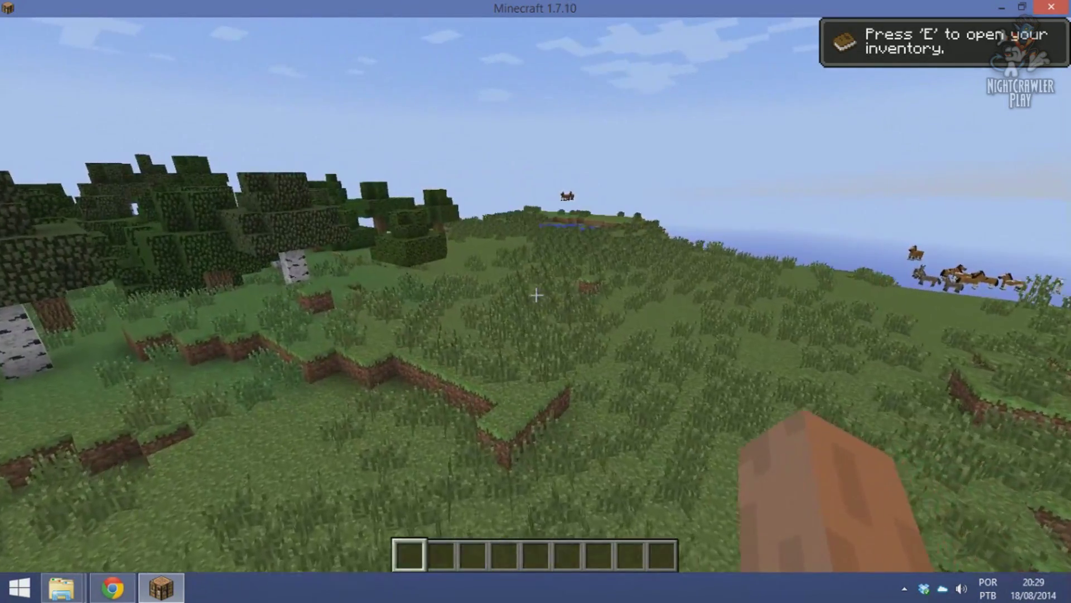
key(w)
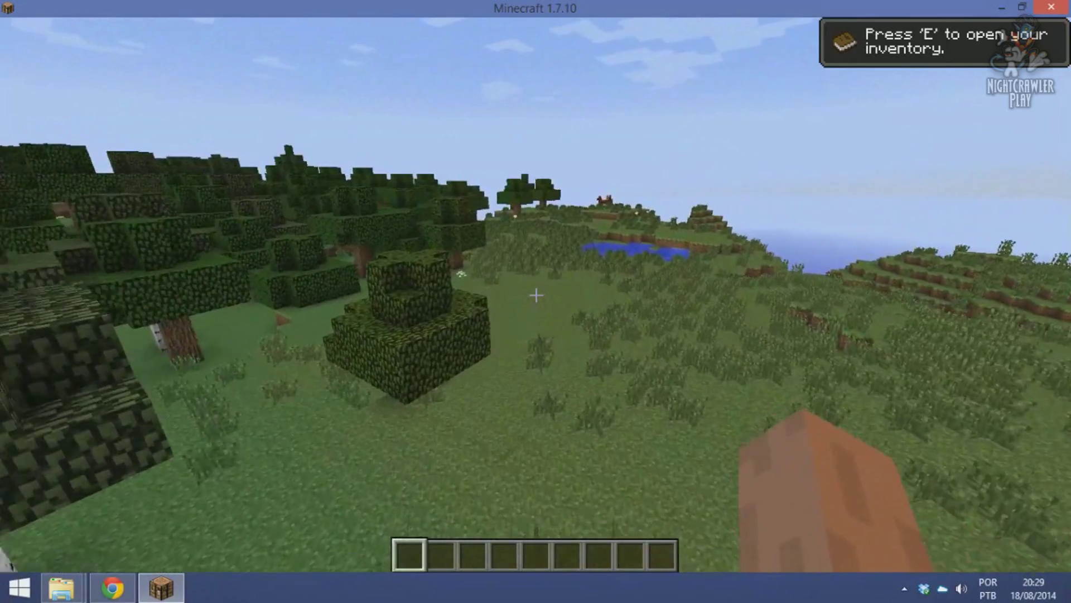
key(w)
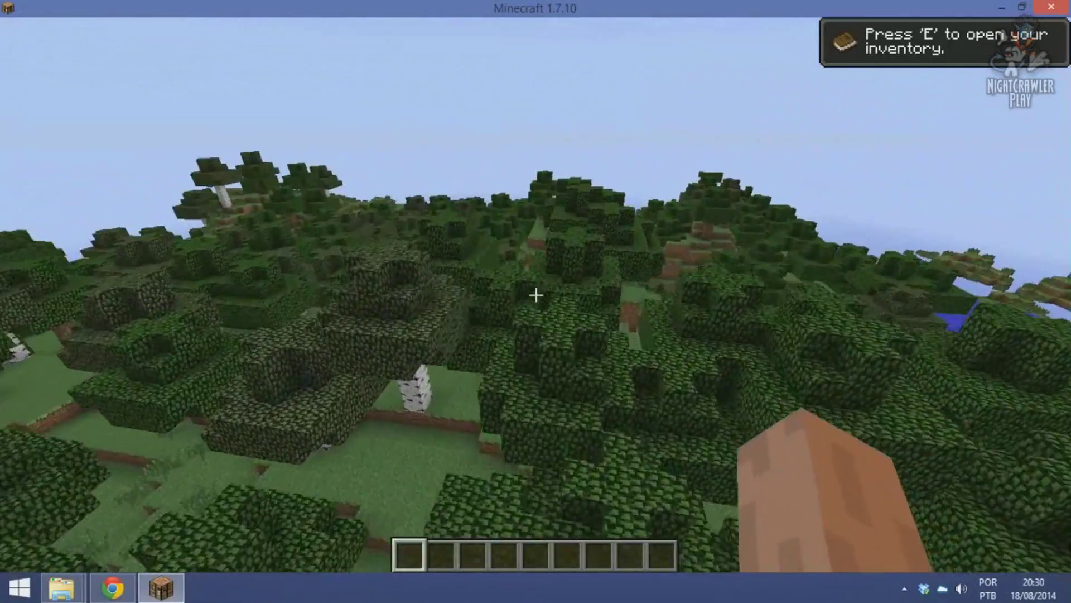
key(e)
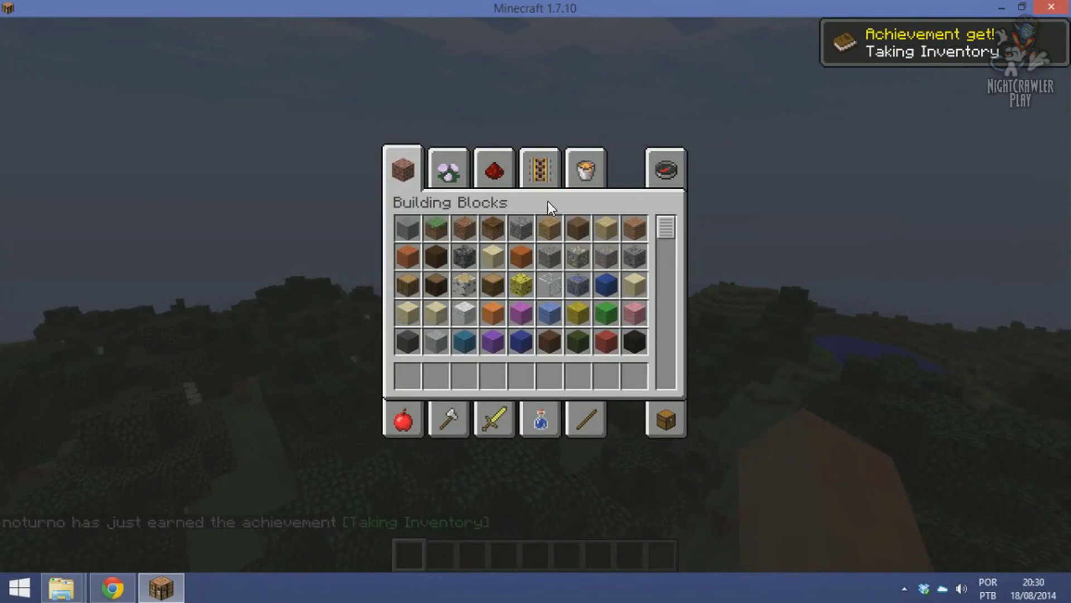
scroll(502, 238, down, 15)
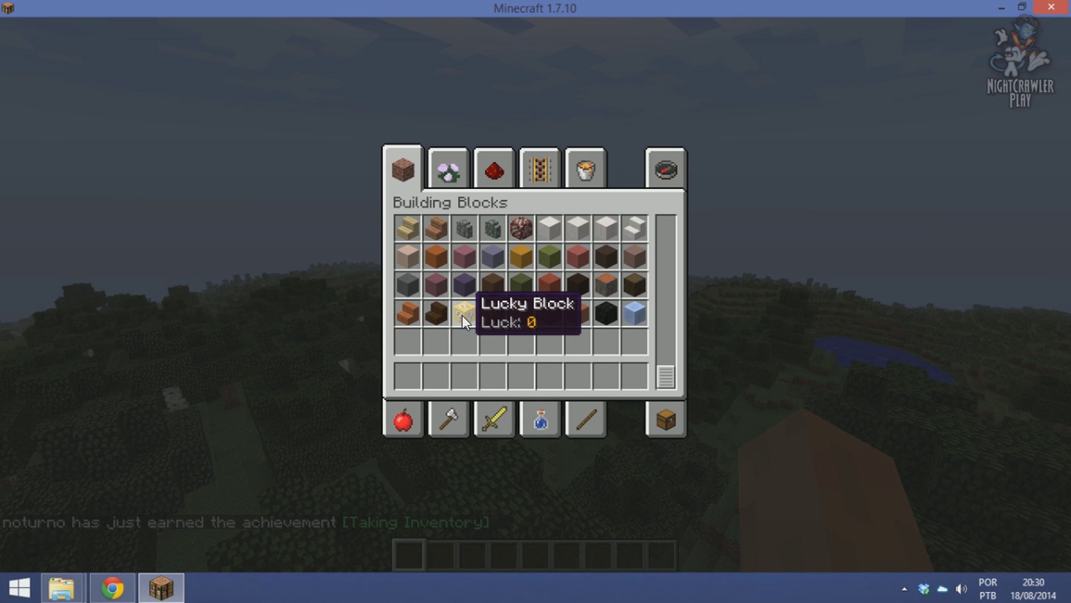
- Put eight gold ingots from the materials category into the fourth hotbar slot
click(587, 412)
click(520, 234)
click(490, 372)
- Put a dispenser and a dropper from the Redstone category into the third and fifth hotbar slots
click(495, 169)
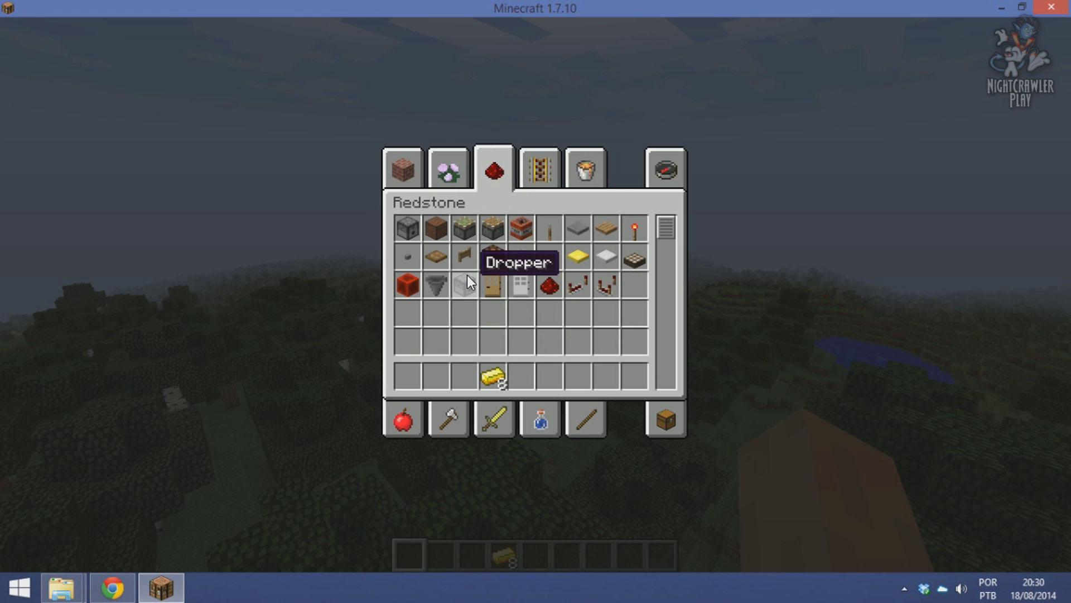
click(414, 234)
click(464, 374)
click(465, 290)
click(525, 377)
- Put a crafting table from Decoration Blocks into the first hotbar slot and close the inventory
click(420, 174)
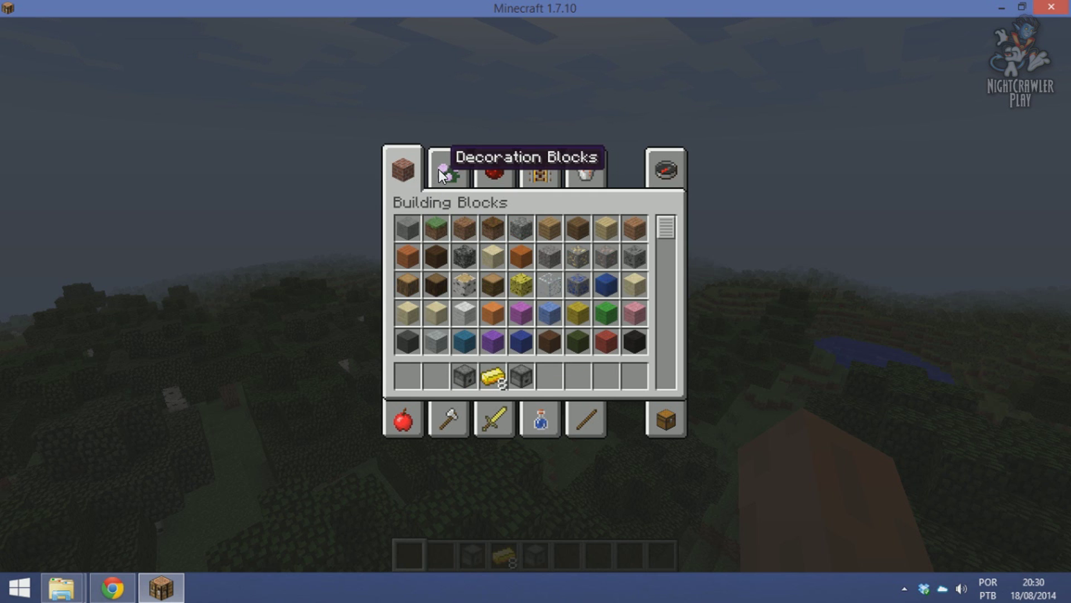
click(440, 171)
click(436, 313)
click(408, 376)
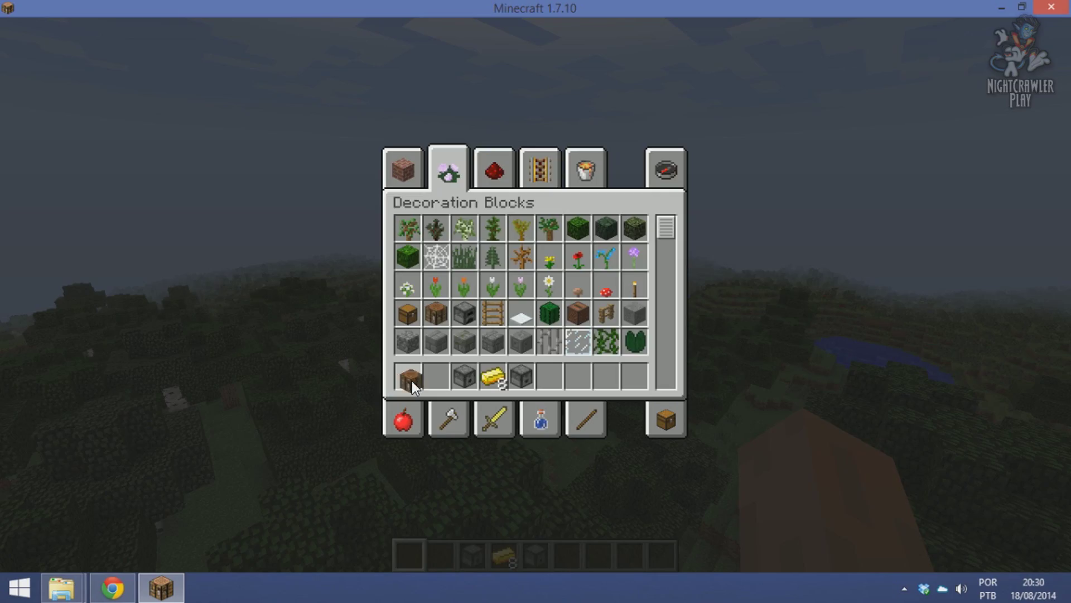
key(e)
- Place the crafting table on the tree leaves and open its crafting grid
key(w)
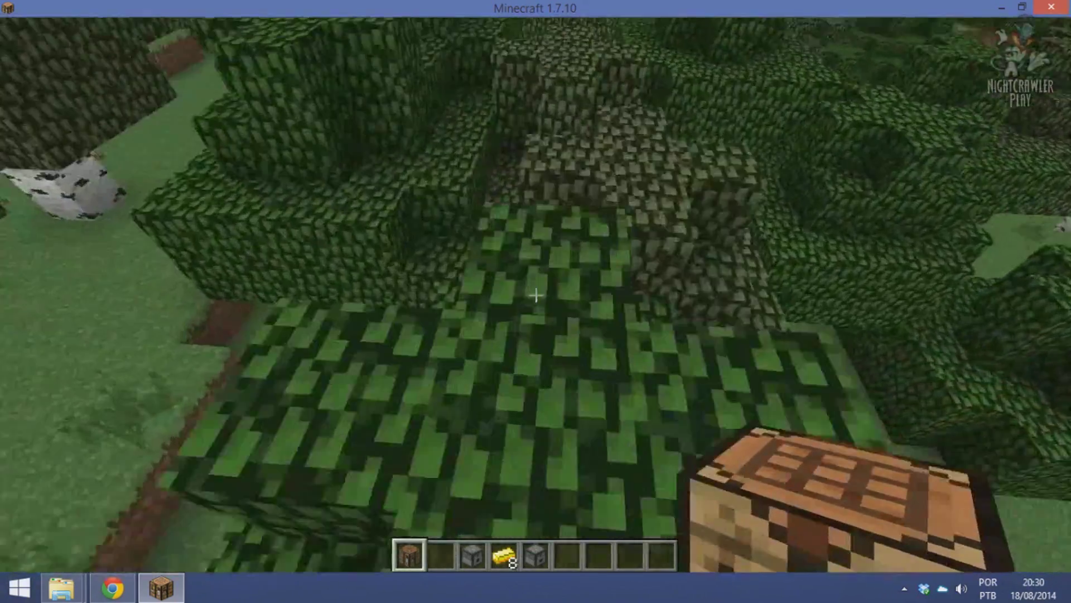
right_click(535, 295)
right_click(535, 295)
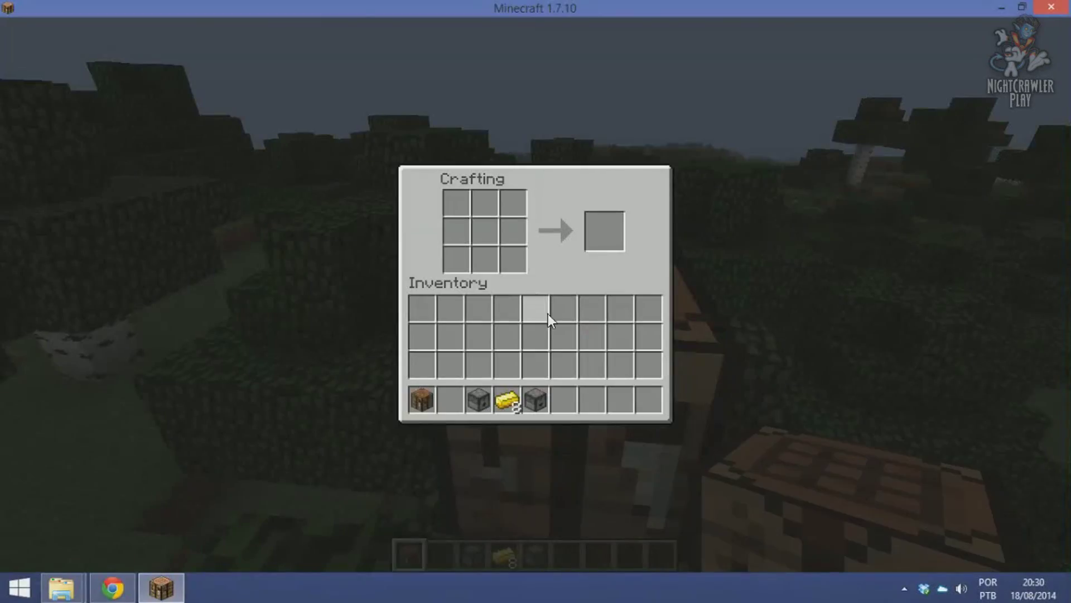
- Fill the eight outer slots of the crafting grid with gold ingots and place the dispenser in the centre
click(509, 400)
mouse_move(456, 231)
mouse_down()
mouse_move(464, 218)
mouse_move(490, 273)
mouse_move(482, 187)
mouse_move(513, 260)
mouse_up()
click(473, 400)
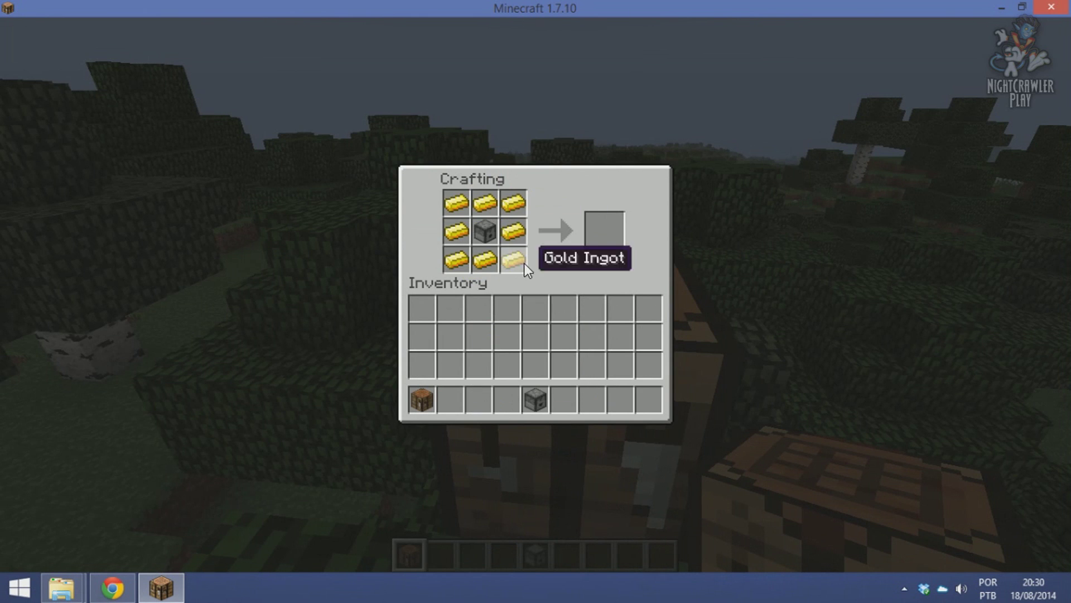
- Replace the dispenser in the centre of the grid with the dropper and craft a Lucky Block into the hotbar
click(485, 231)
click(480, 399)
click(528, 400)
click(492, 234)
shift+click(604, 226)
key(e)
- Hold the Lucky Block from the last hotbar slot and fly over the forest towards the open grassland
key(3)
key(e)
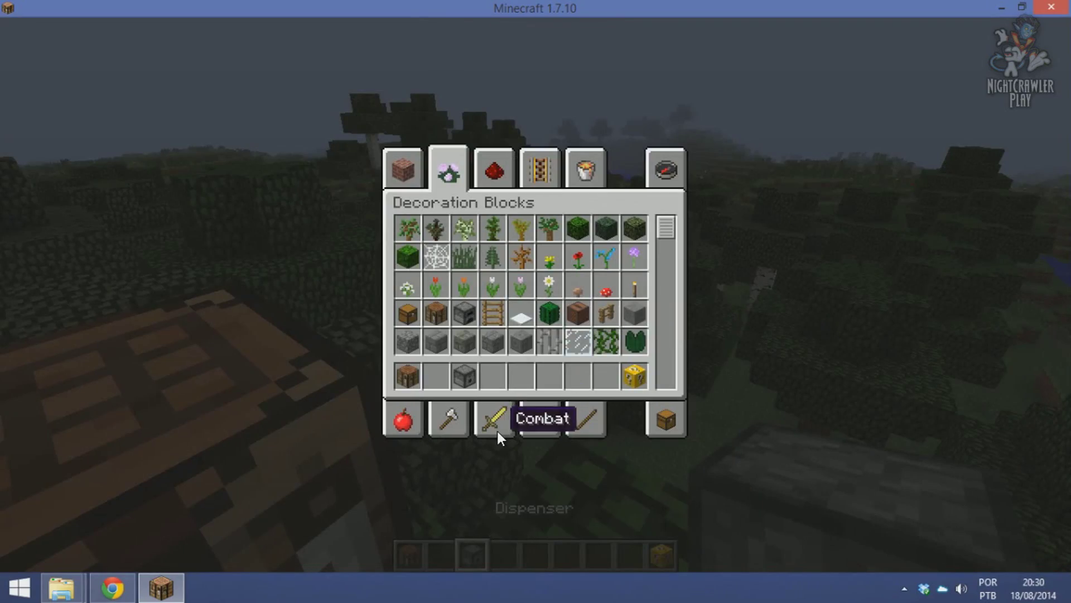
key(e)
scroll(536, 301, down, 6)
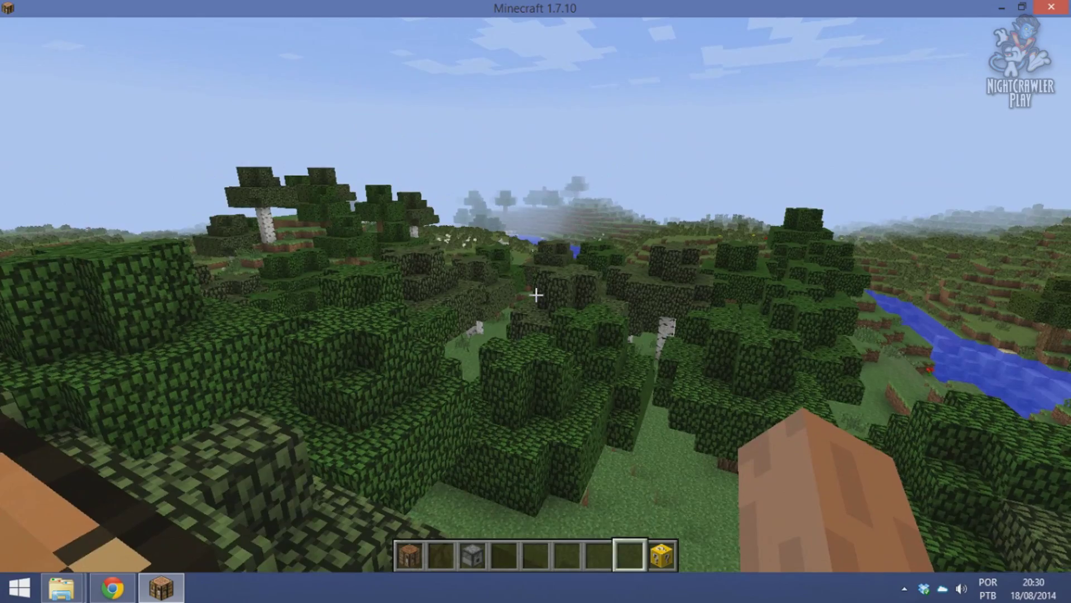
key(w)
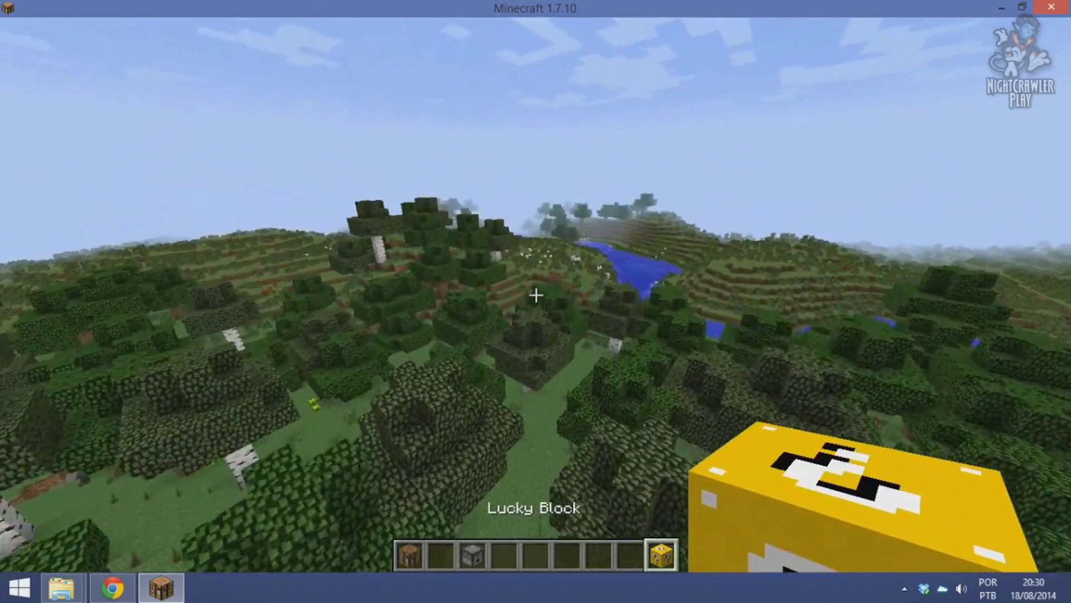
key(w)
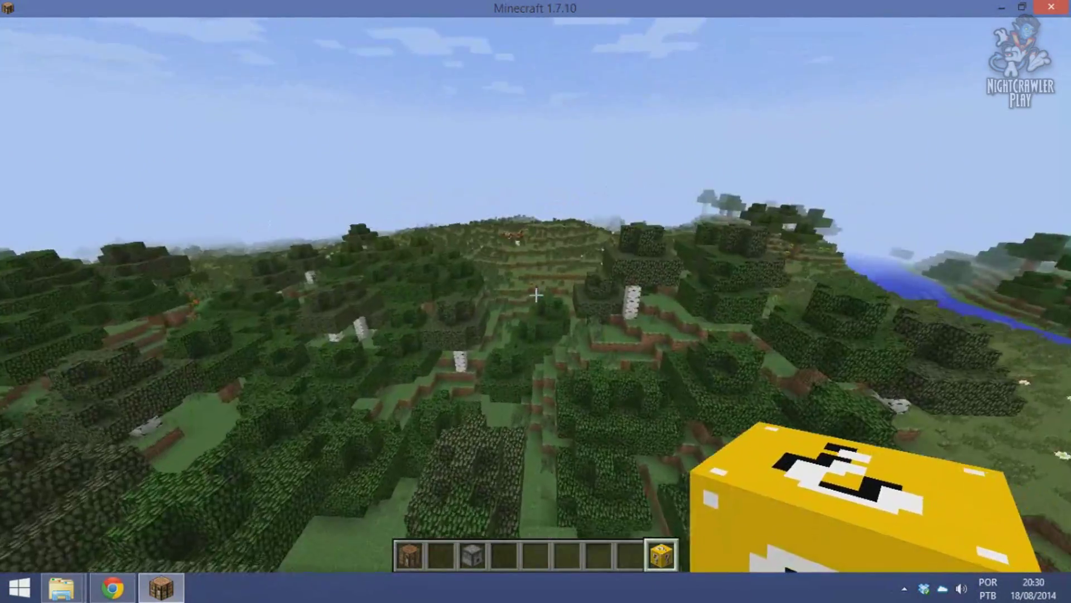
key(w)
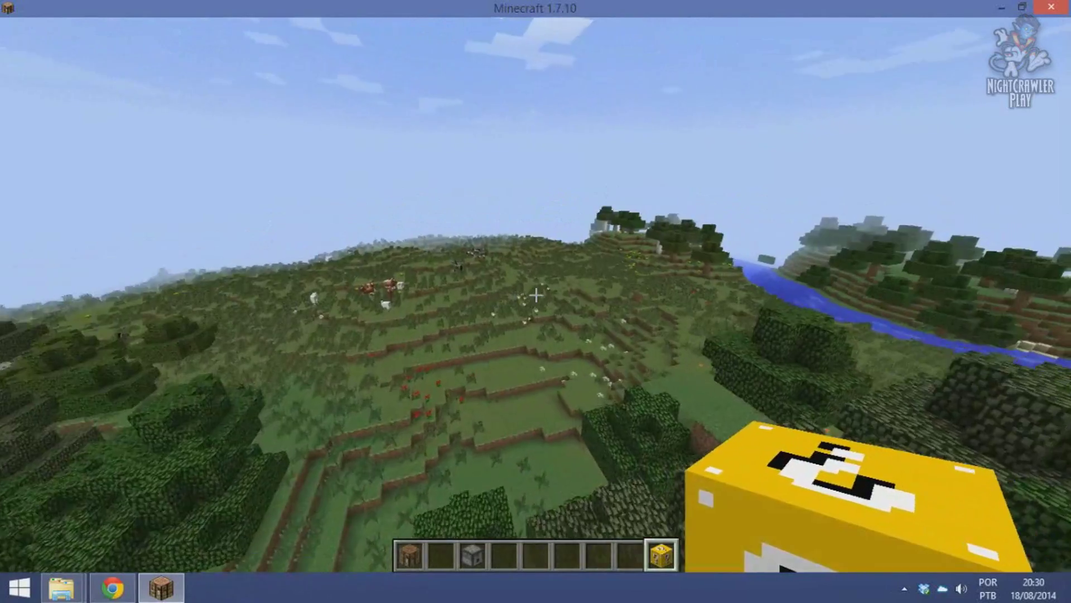